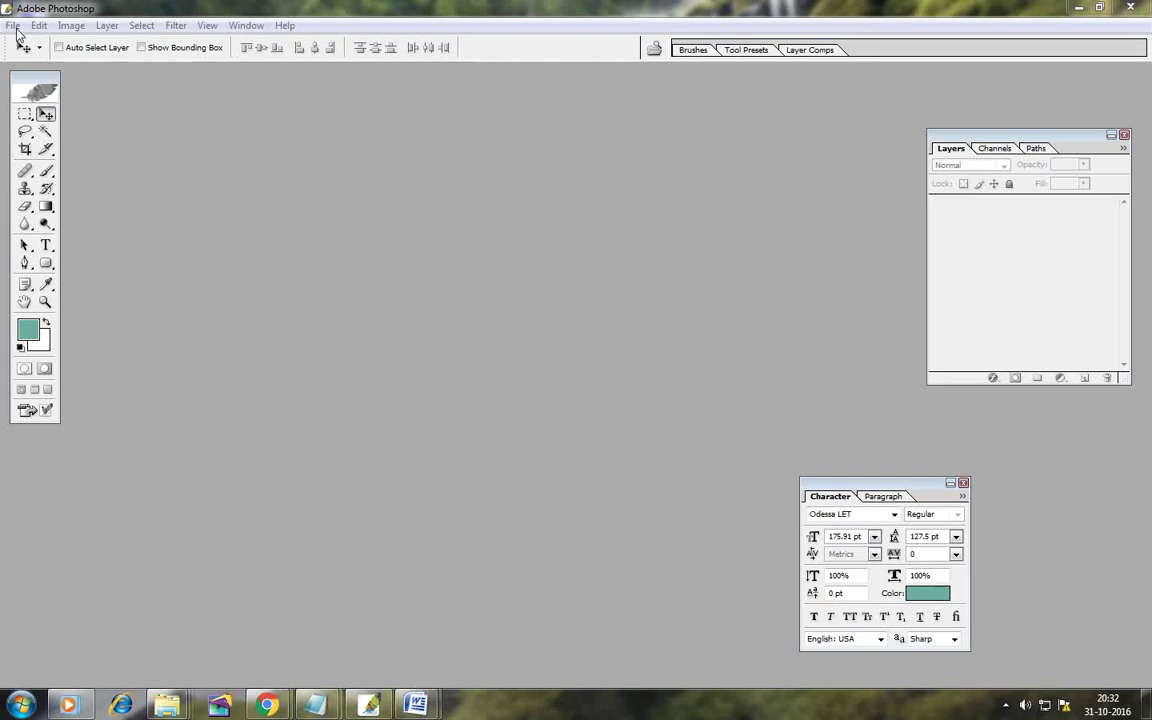
- Open the photo child-childrens-baby-children-s.jpg from the sample folder
click(13, 26)
click(40, 62)
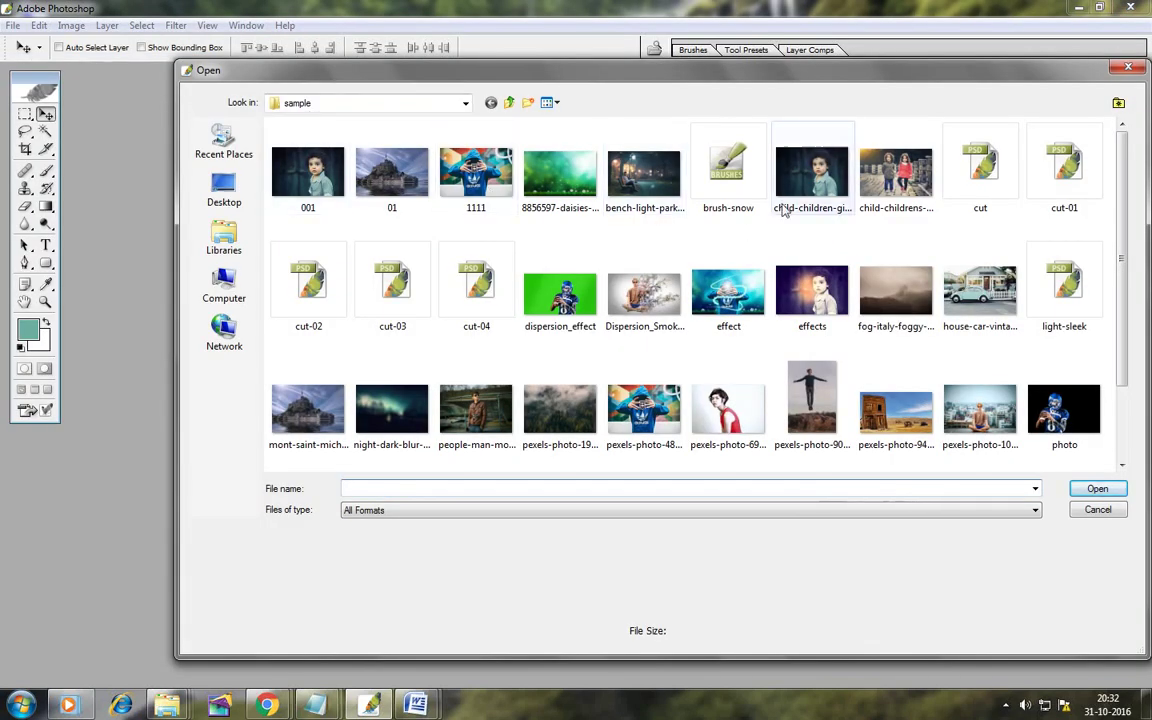
click(896, 172)
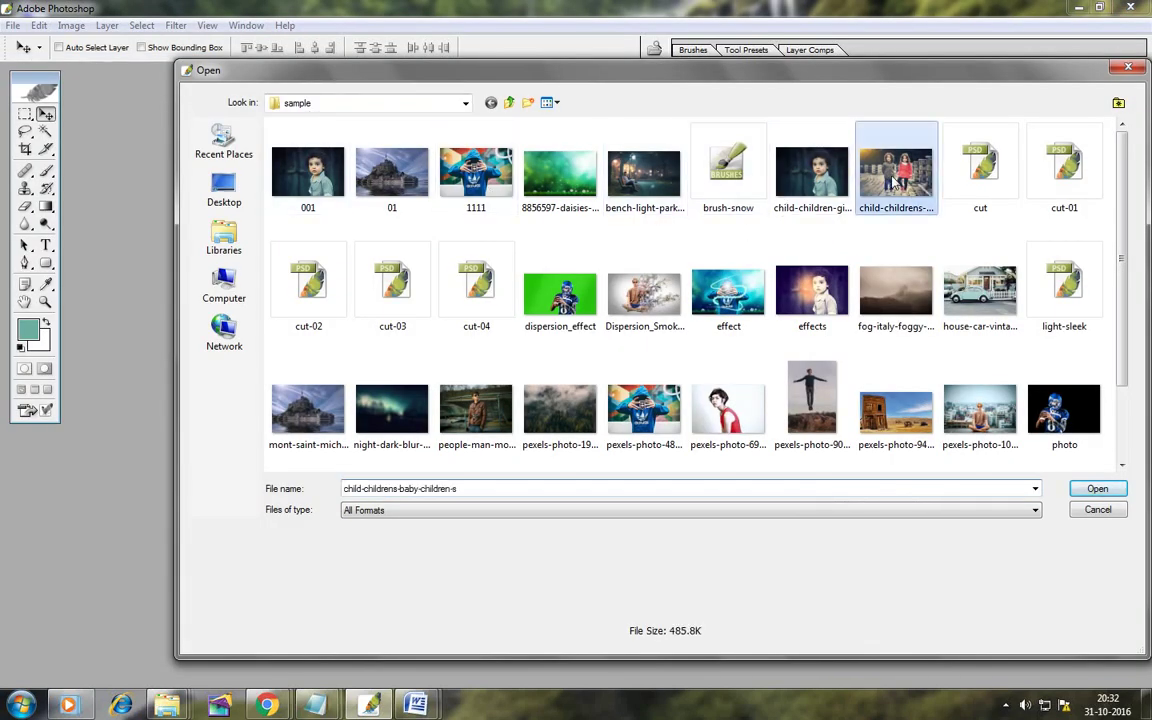
click(1095, 489)
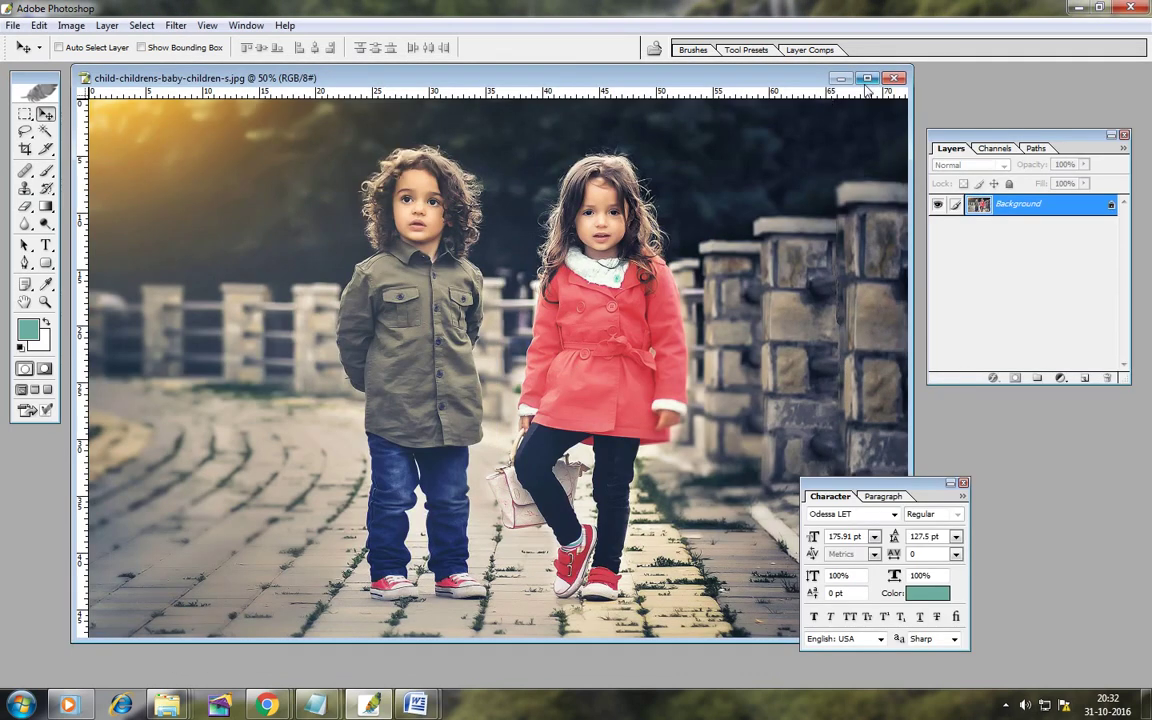
- Maximize the document window, close the Character panel and nudge the Layers panel
click(867, 78)
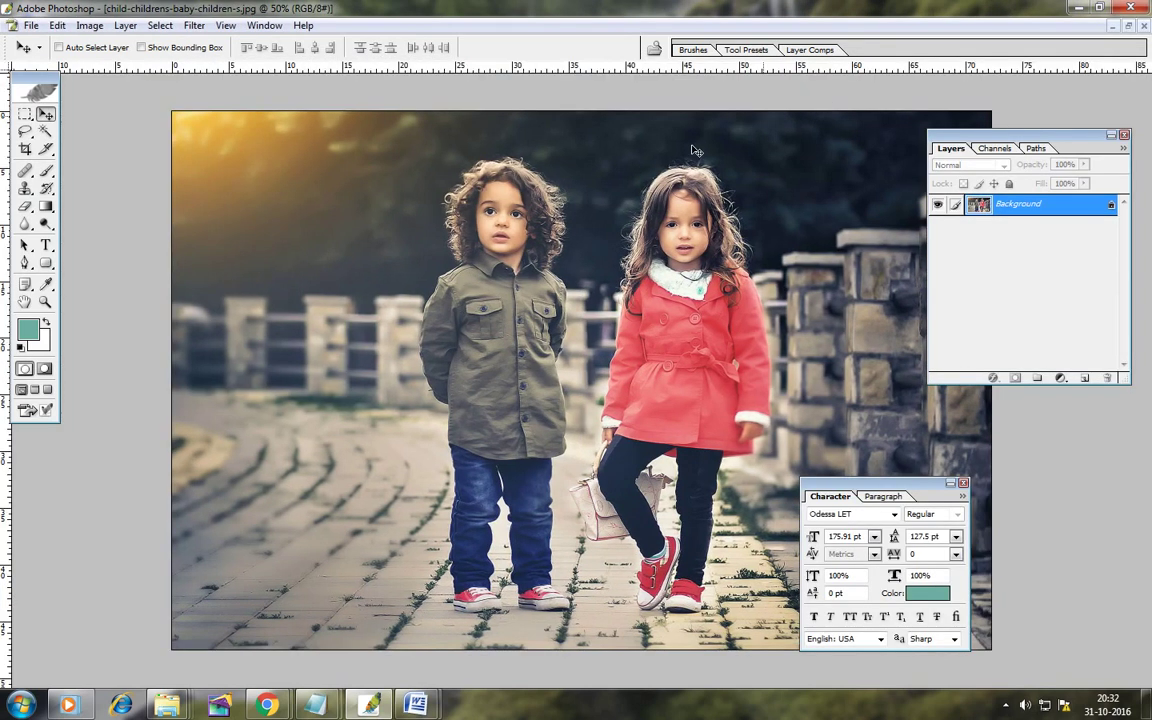
click(963, 485)
drag(994, 139, 975, 152)
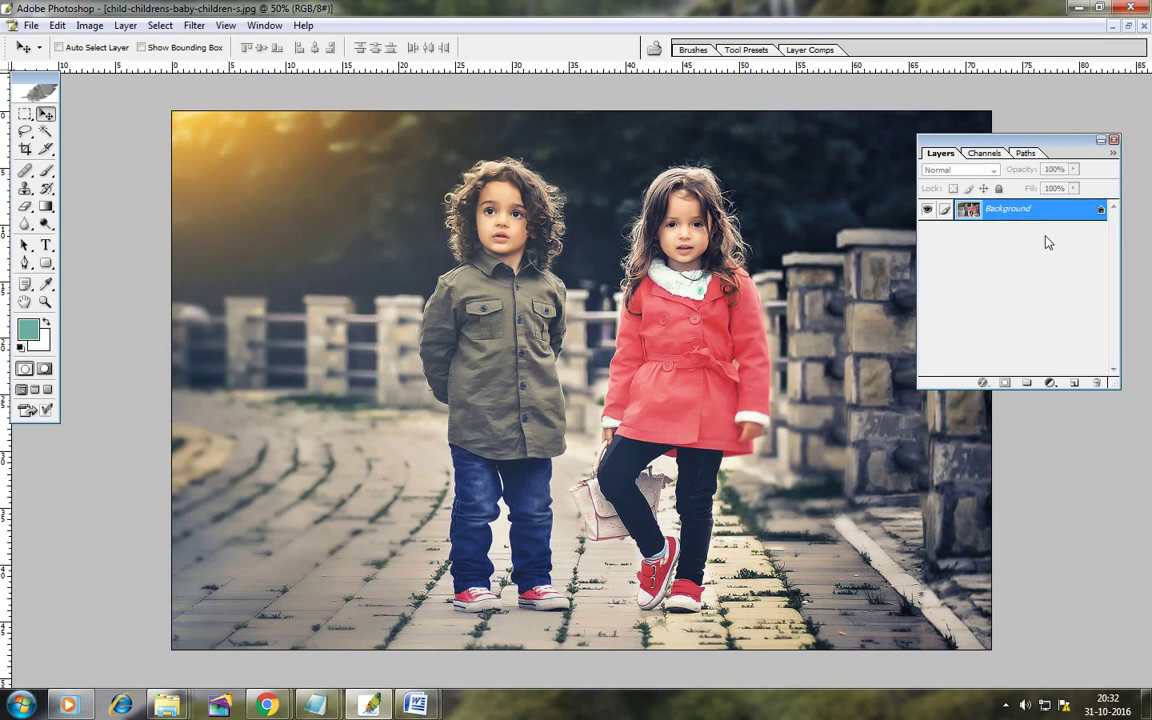
- Add a new Layer 1 and fill it with white as the foreground colour
click(1075, 384)
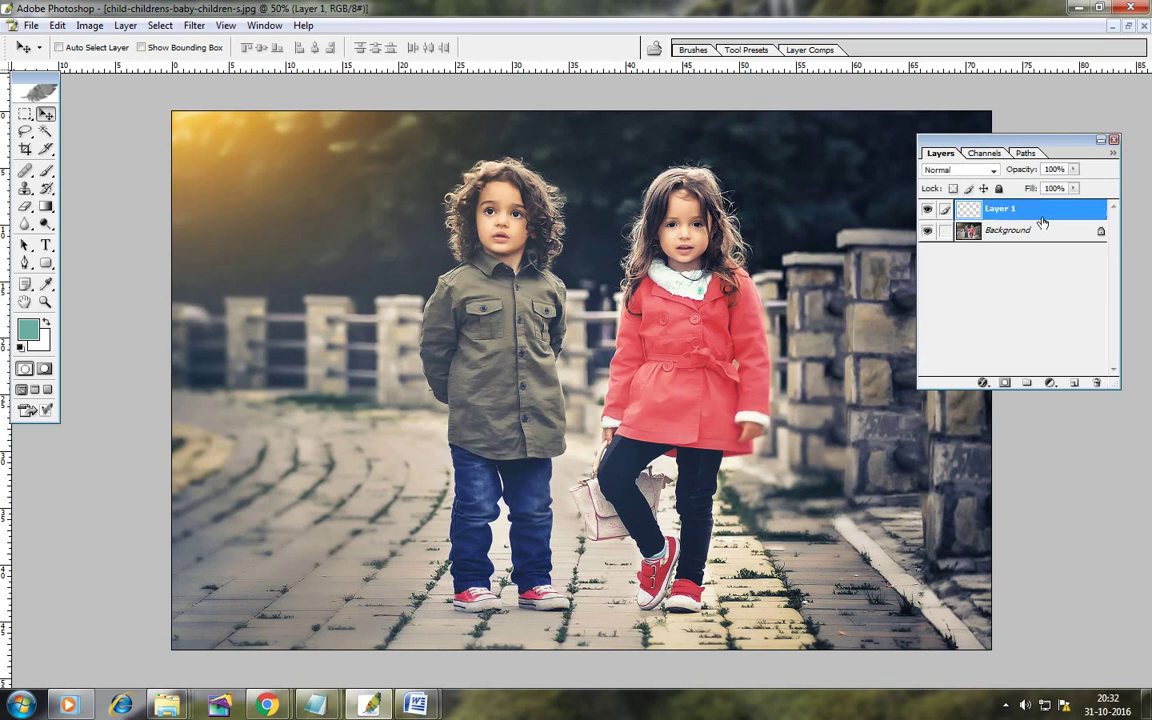
click(28, 330)
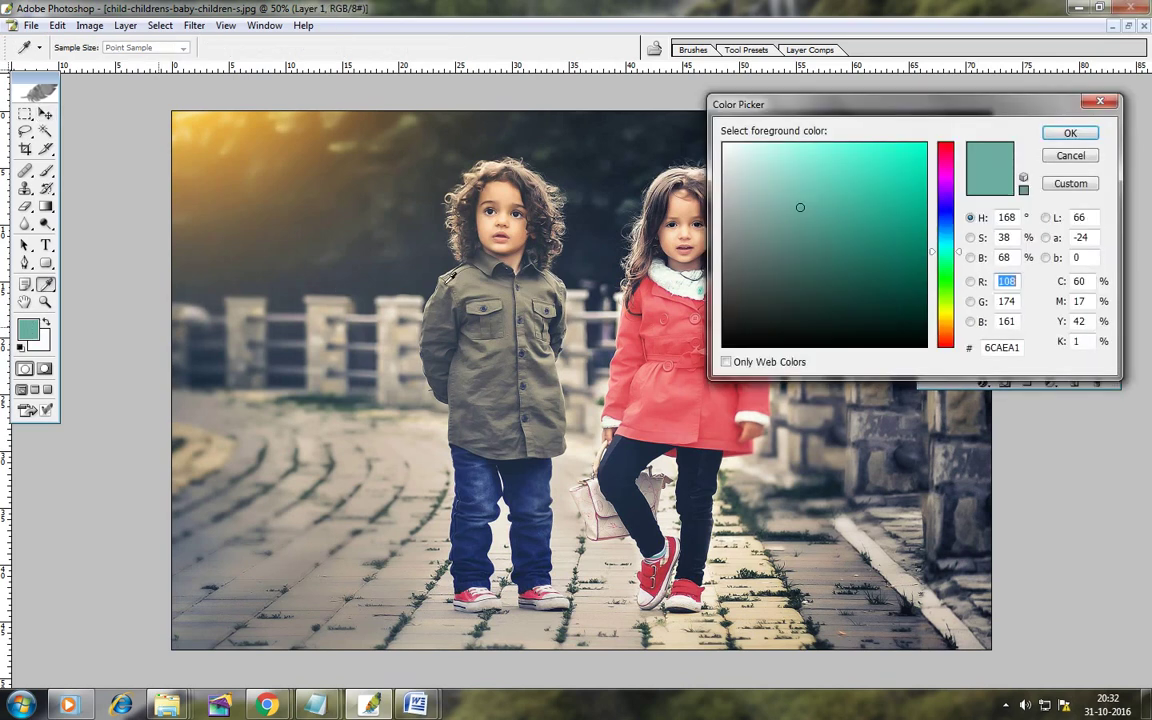
drag(760, 160, 708, 125)
click(1066, 133)
key(v)
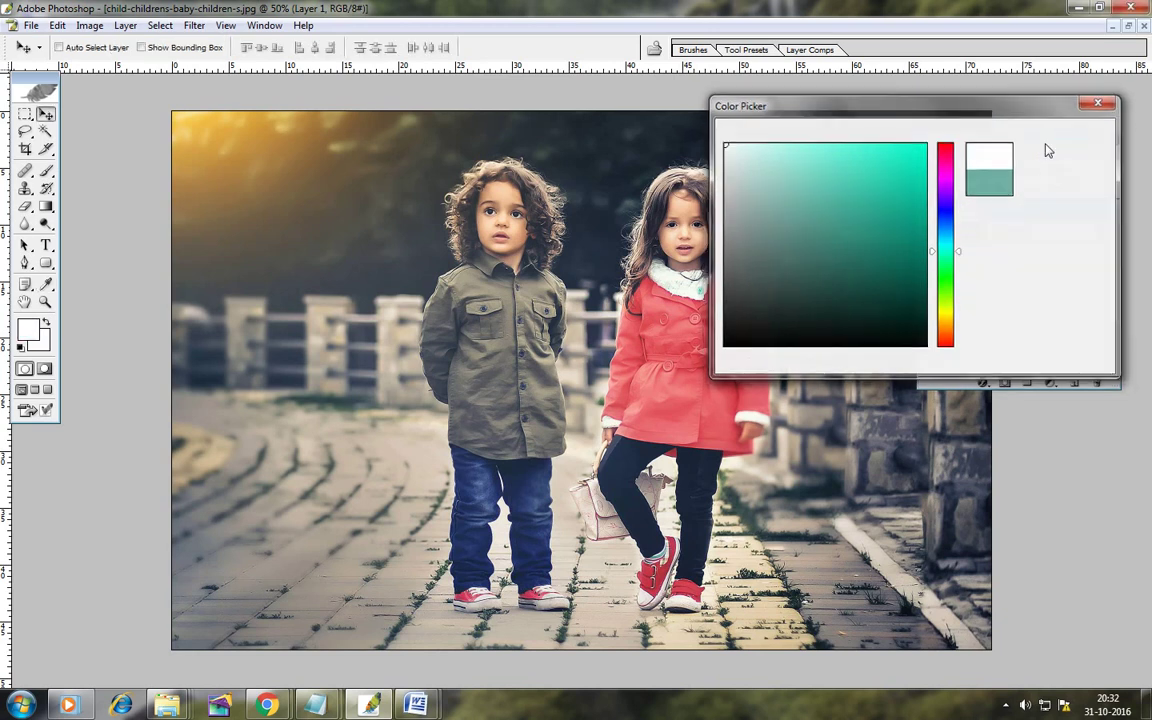
click(58, 25)
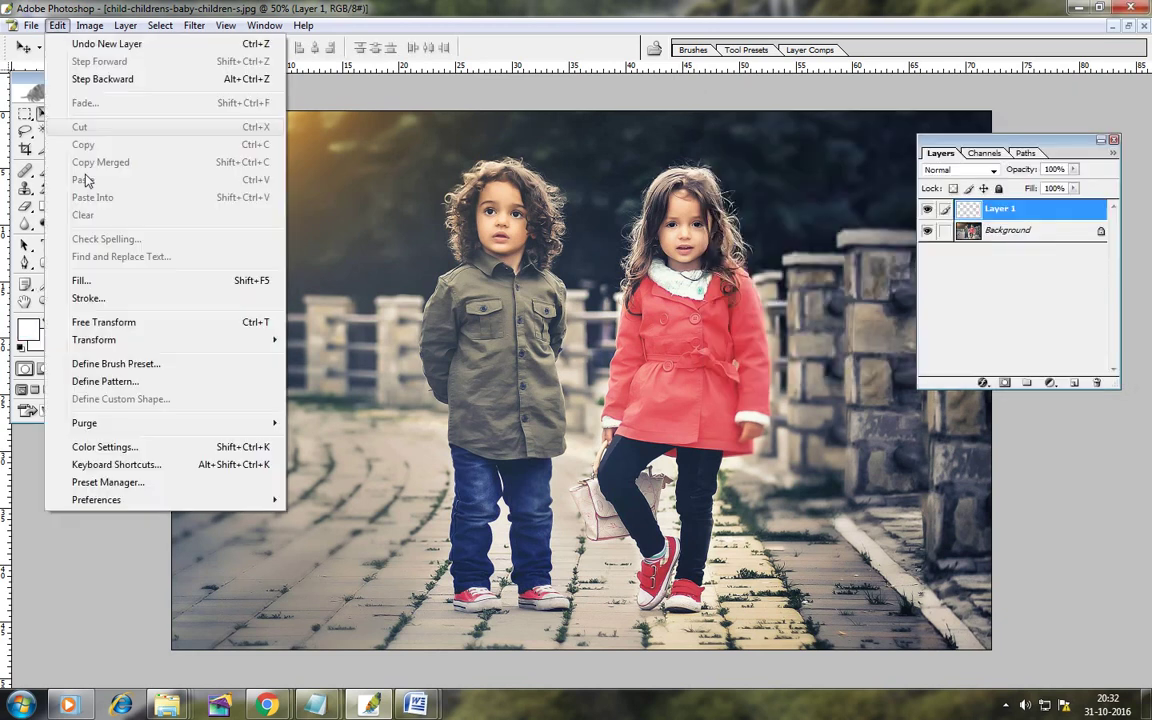
click(90, 280)
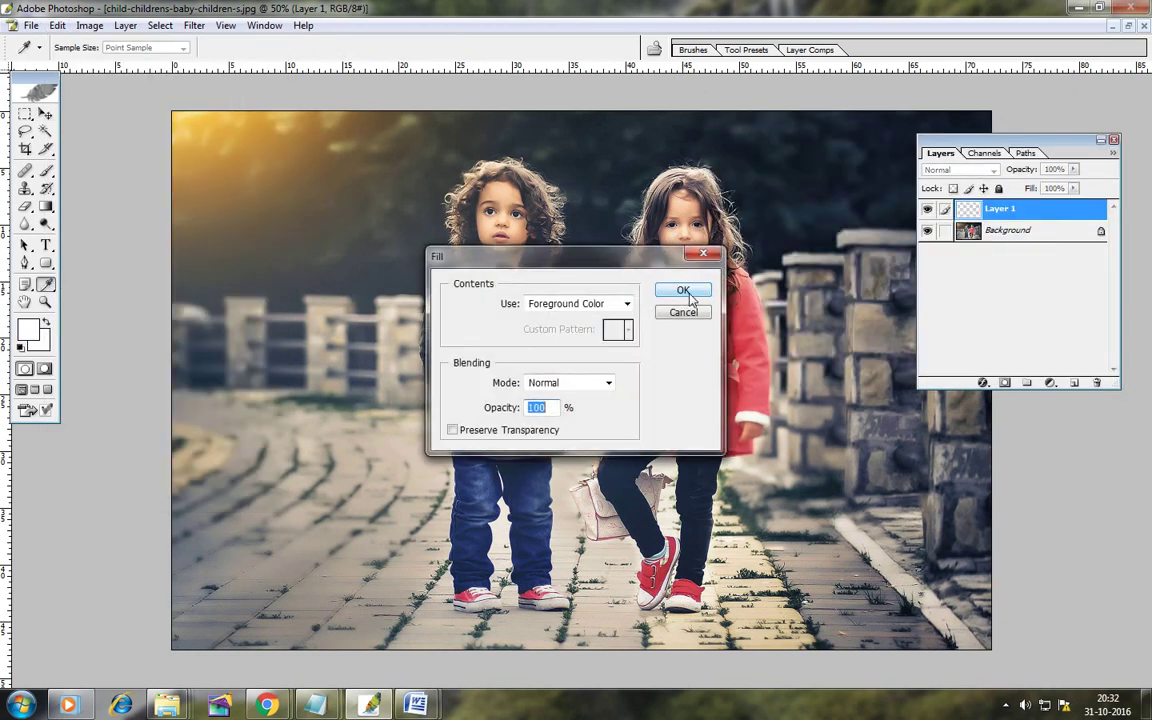
click(683, 291)
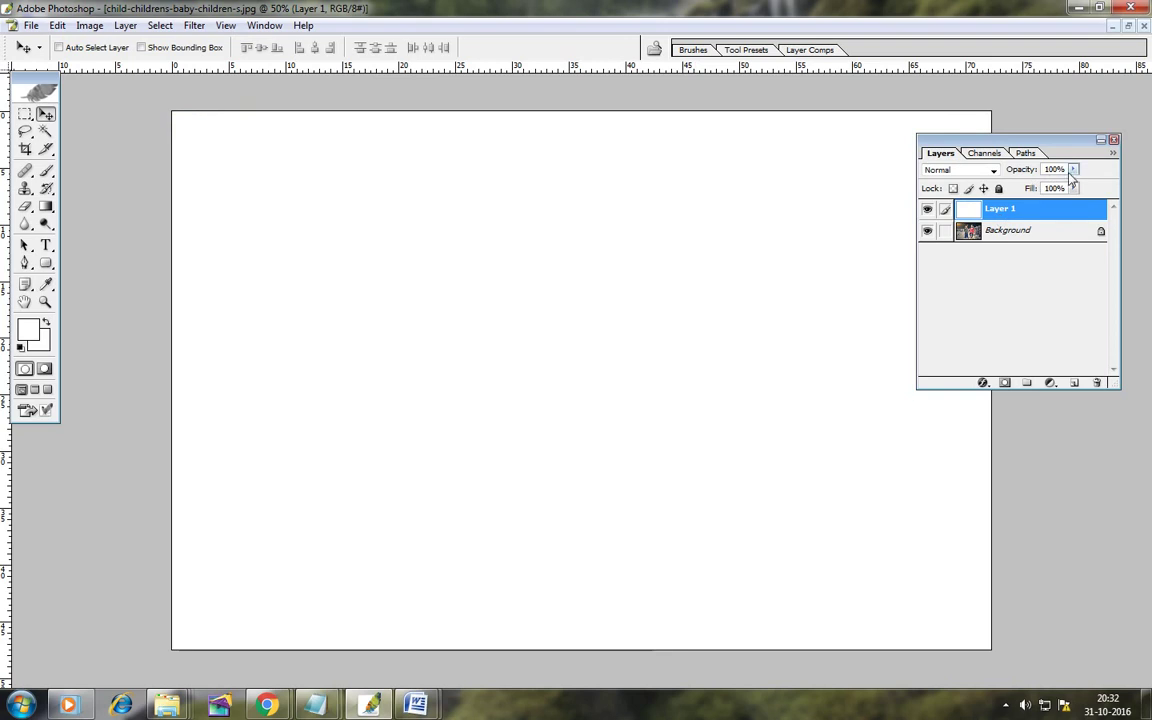
- Lower Layer 1 opacity to 89% and load the color-water brush set for the Brush tool
drag(1071, 188, 1067, 188)
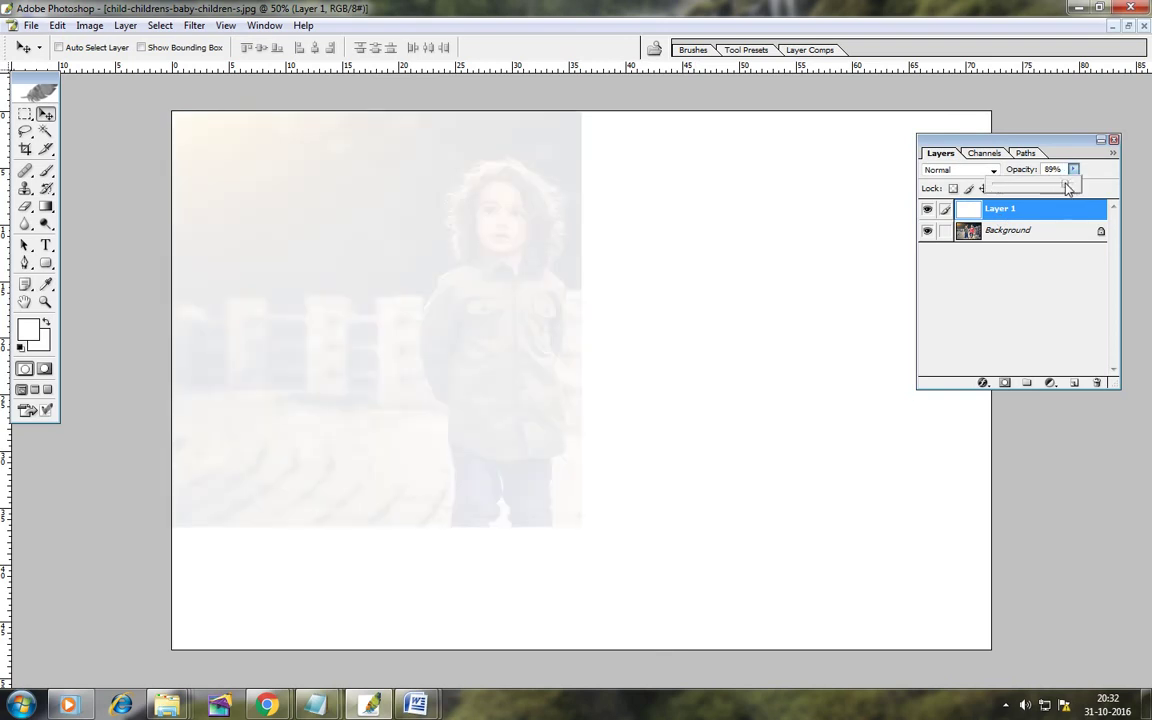
click(47, 173)
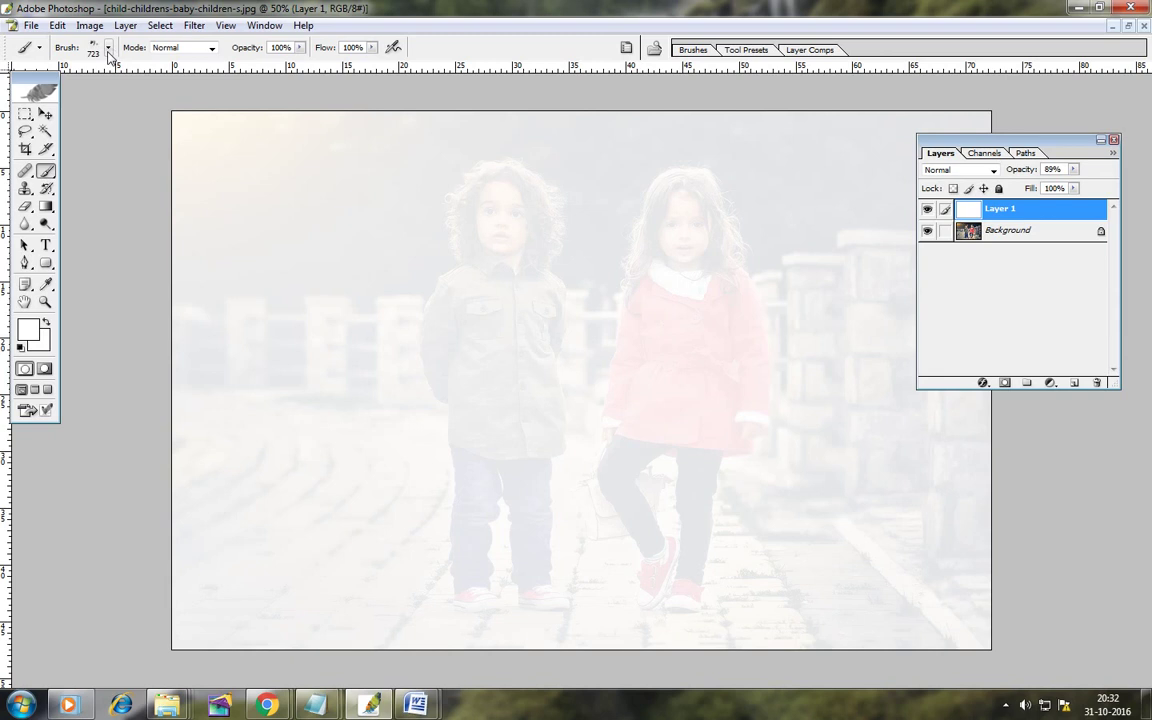
click(108, 48)
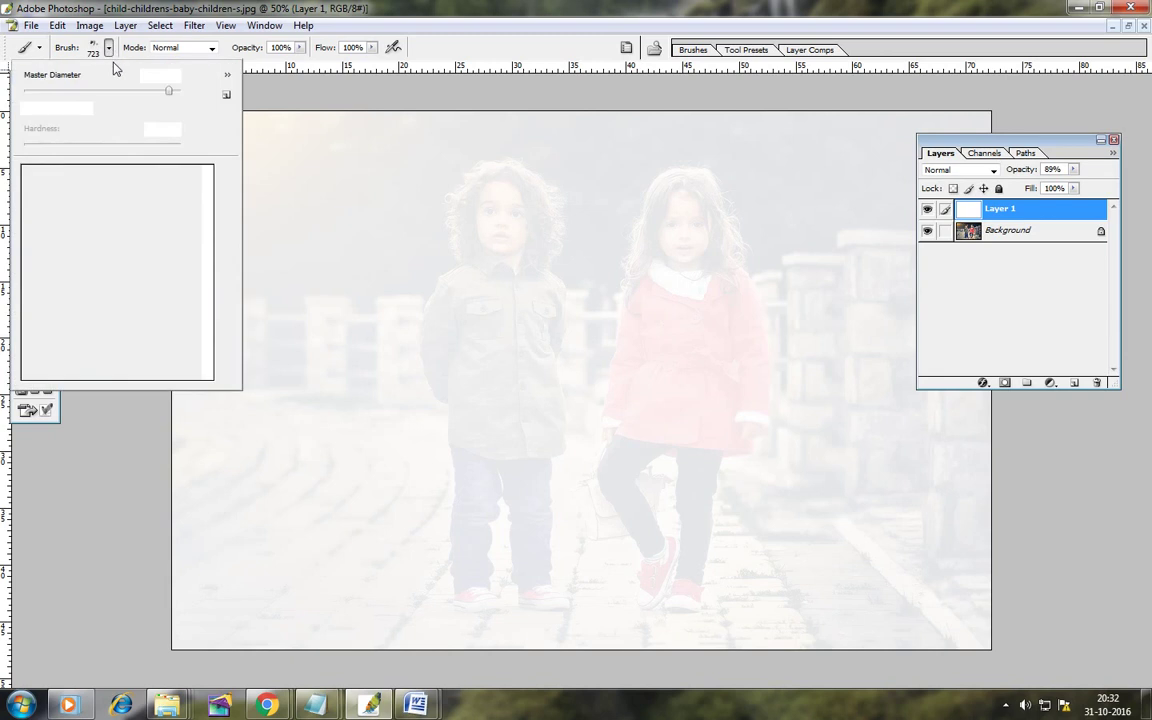
click(227, 85)
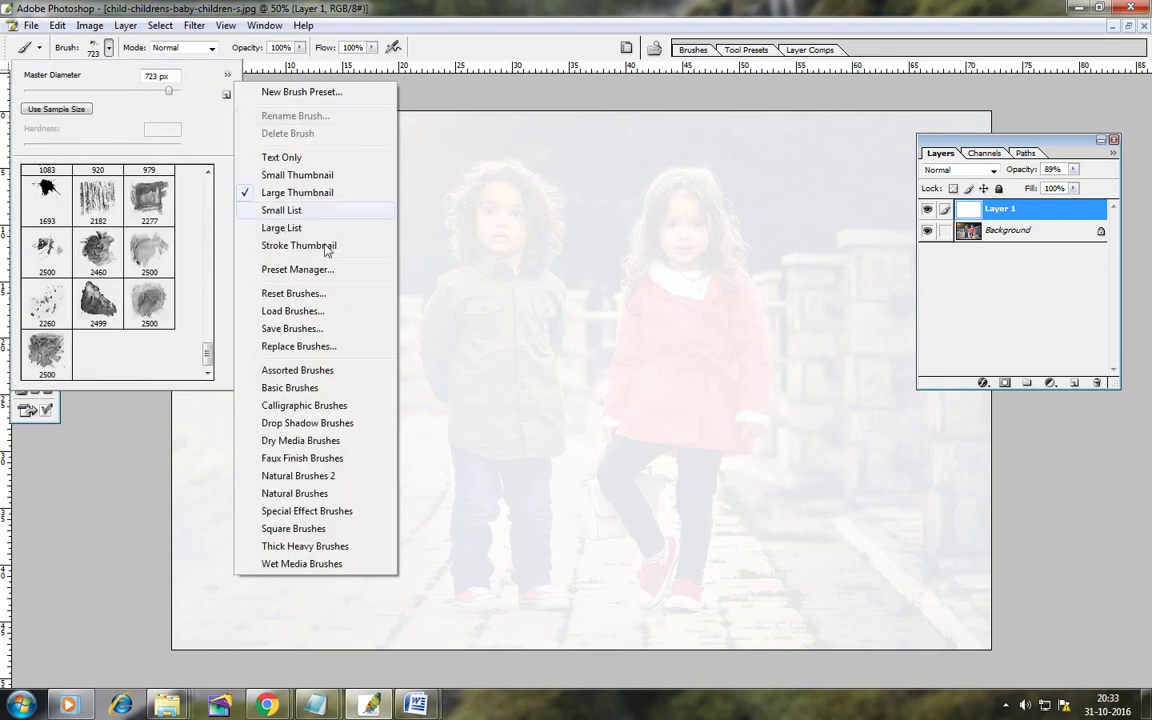
click(288, 312)
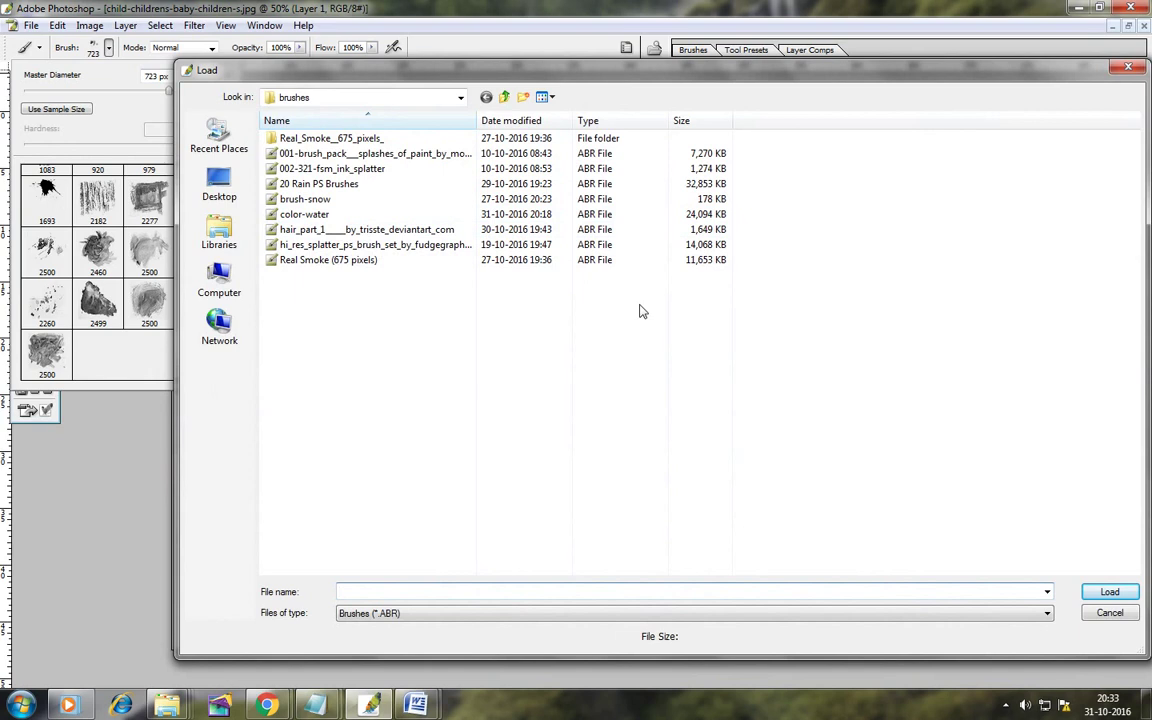
click(304, 214)
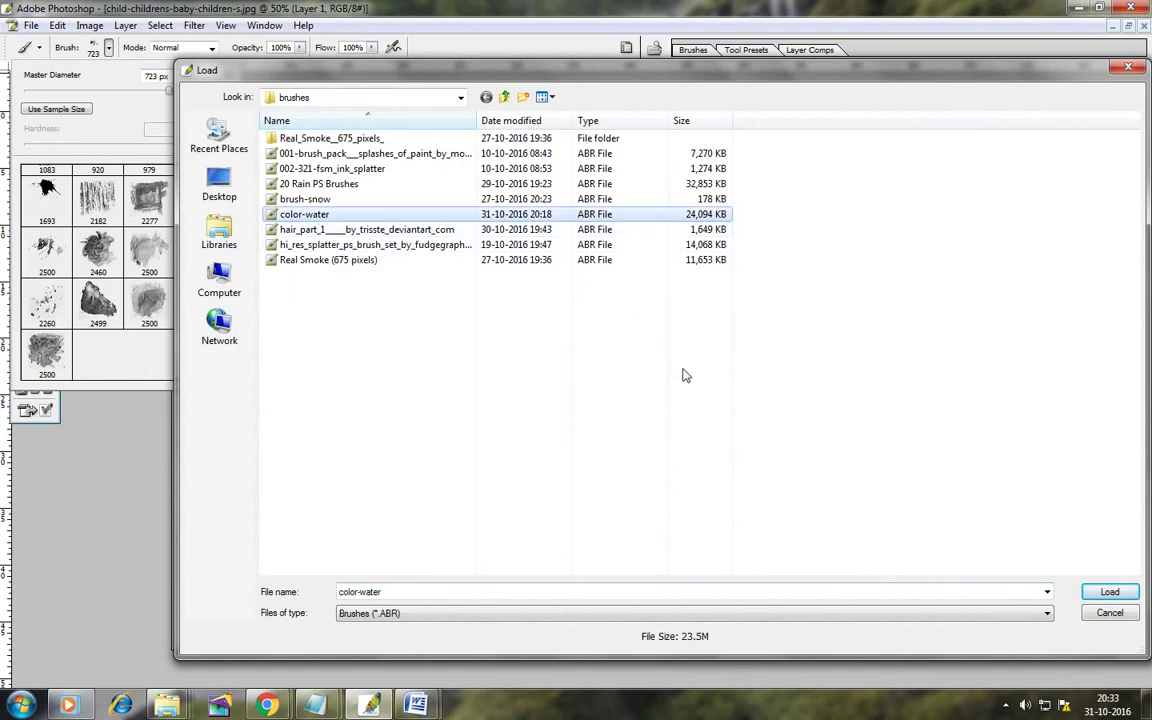
click(1108, 593)
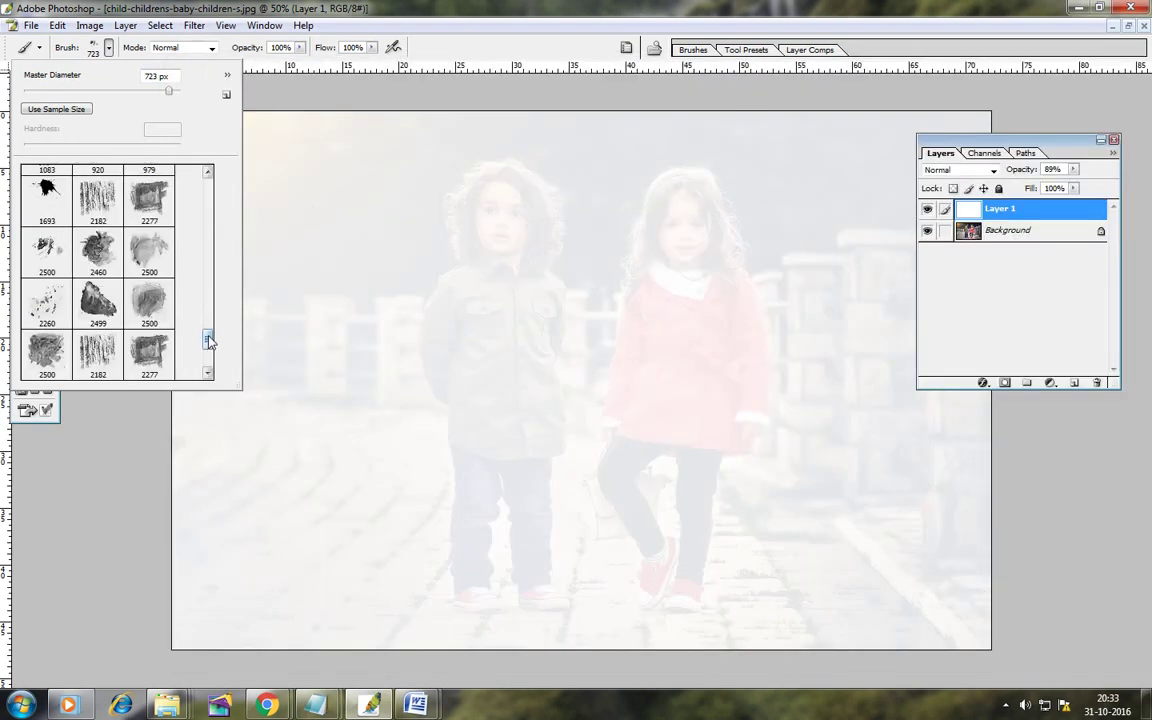
drag(210, 348, 212, 358)
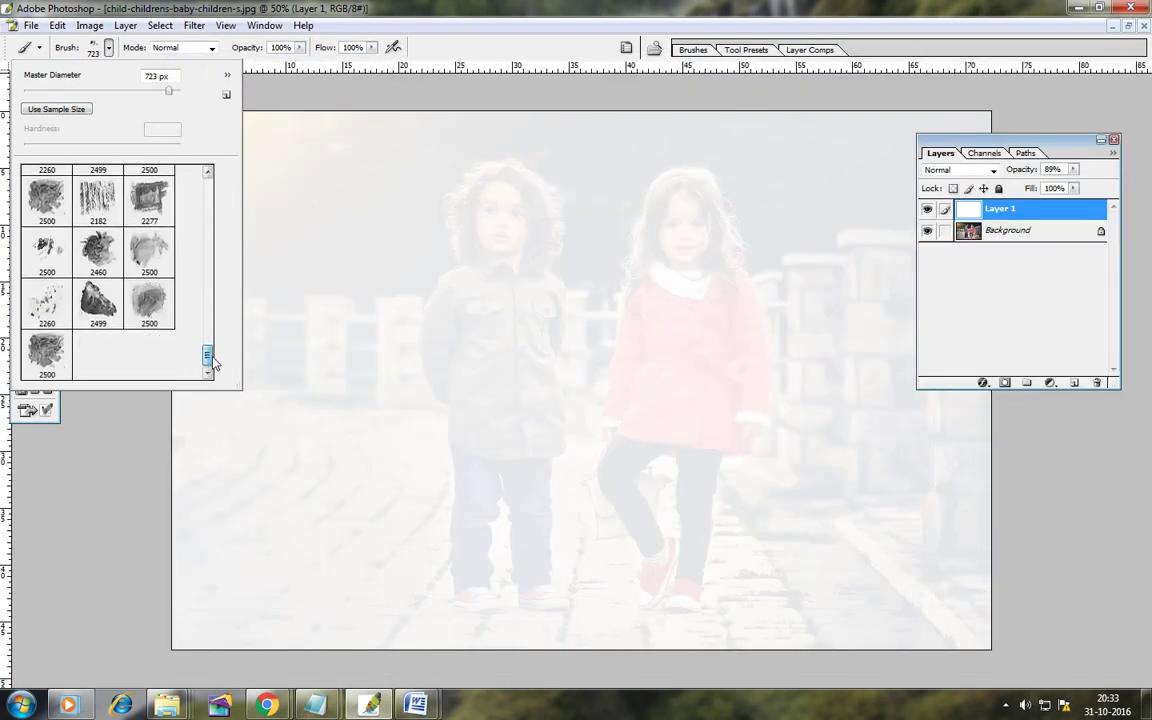
- Pick the 2500 px watercolor brush and shrink its Master Diameter to 965 px
click(152, 295)
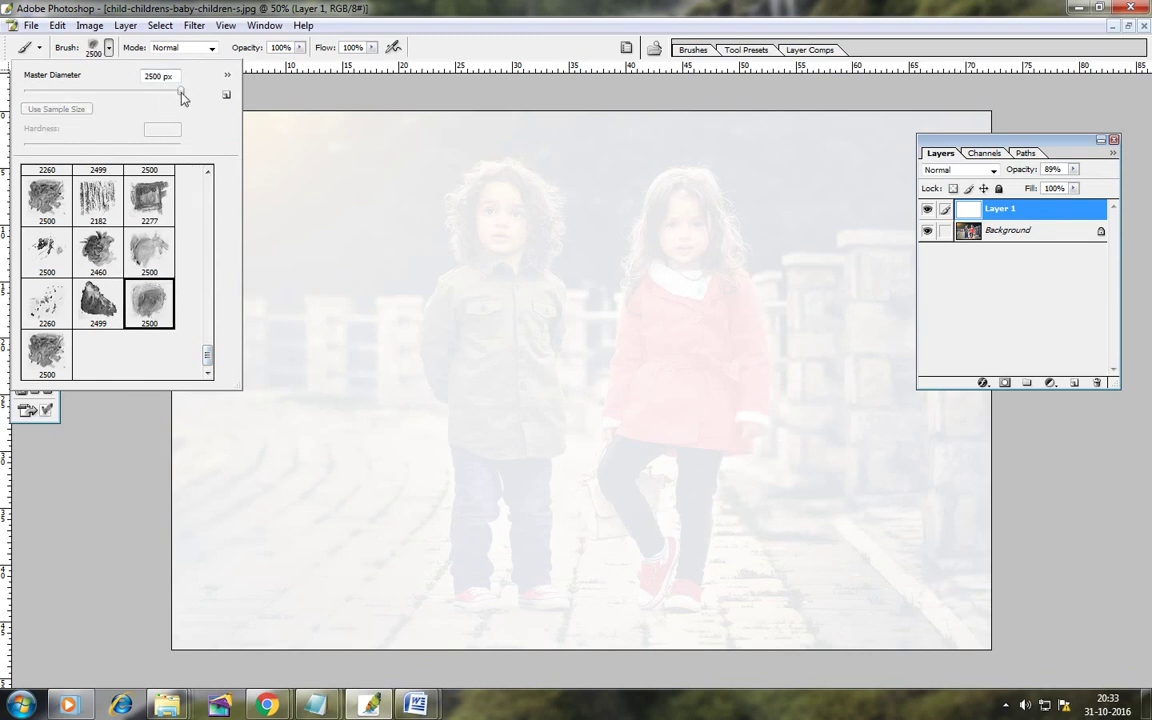
drag(182, 96, 177, 92)
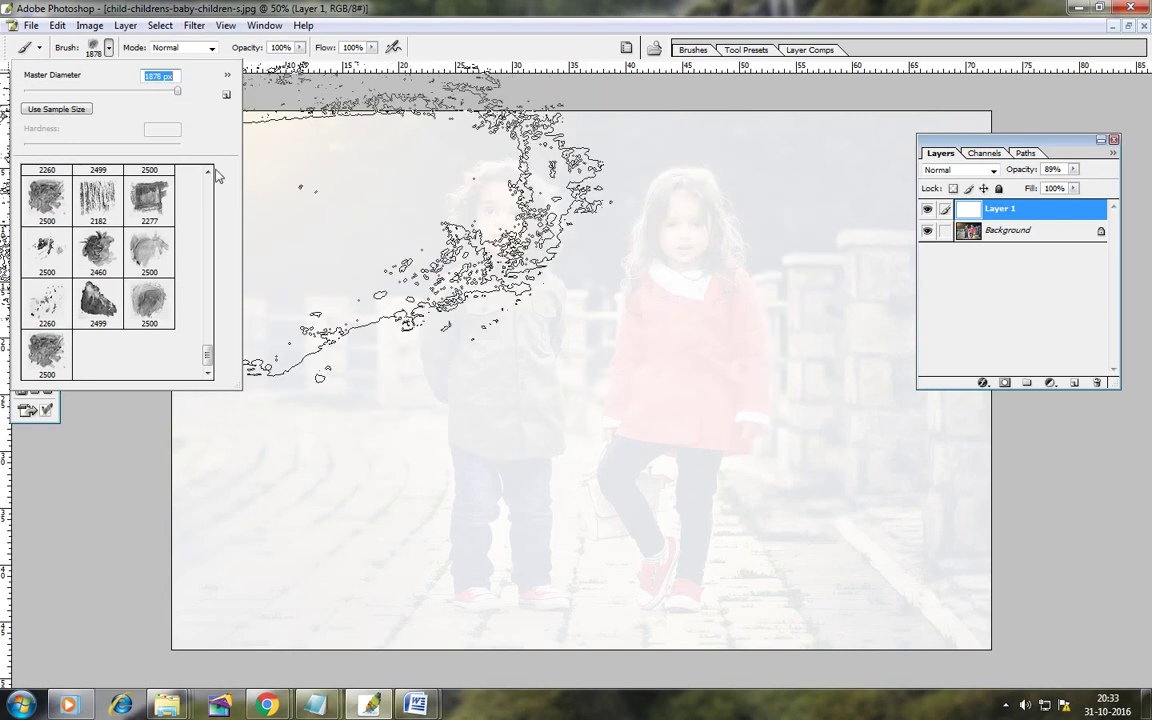
drag(174, 96, 186, 100)
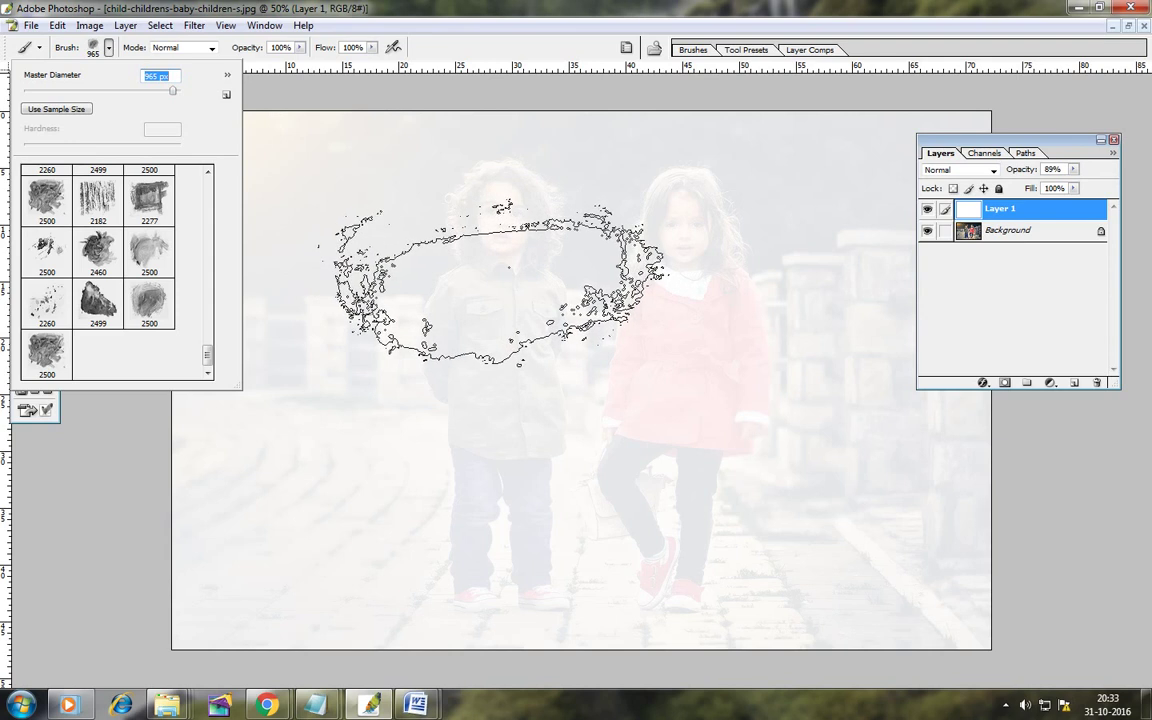
key(Return)
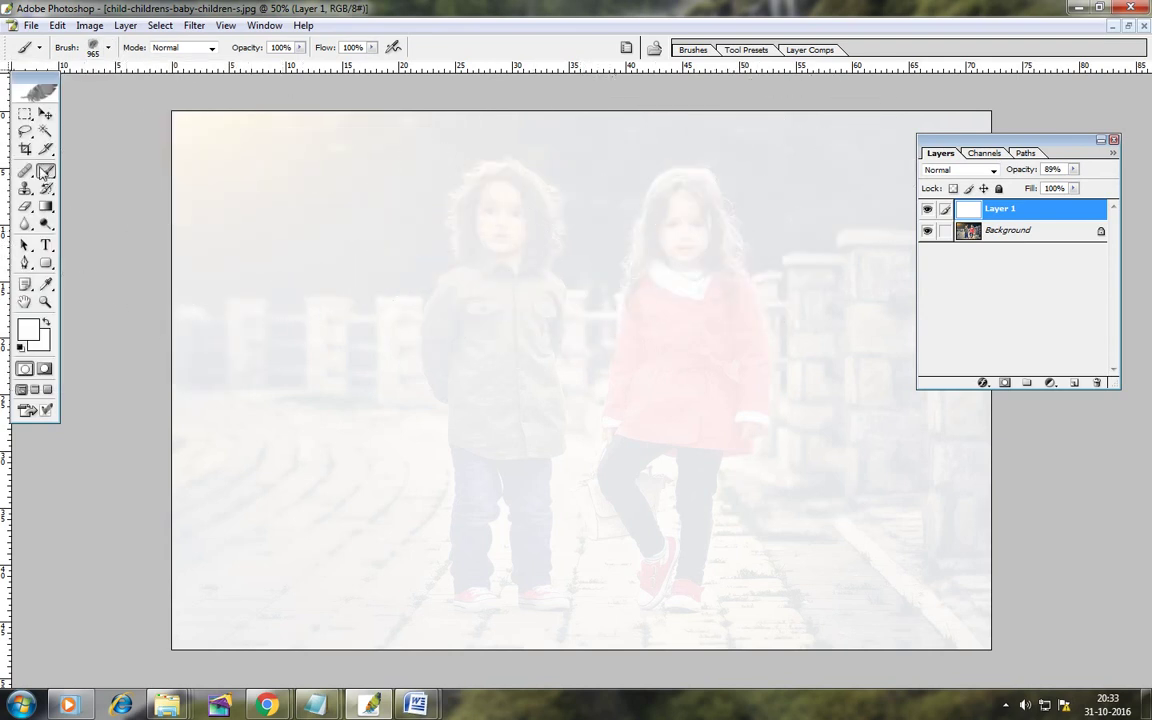
- With a 723 px watercolor eraser, erase the white over the children's heads, faces and torsos
click(26, 207)
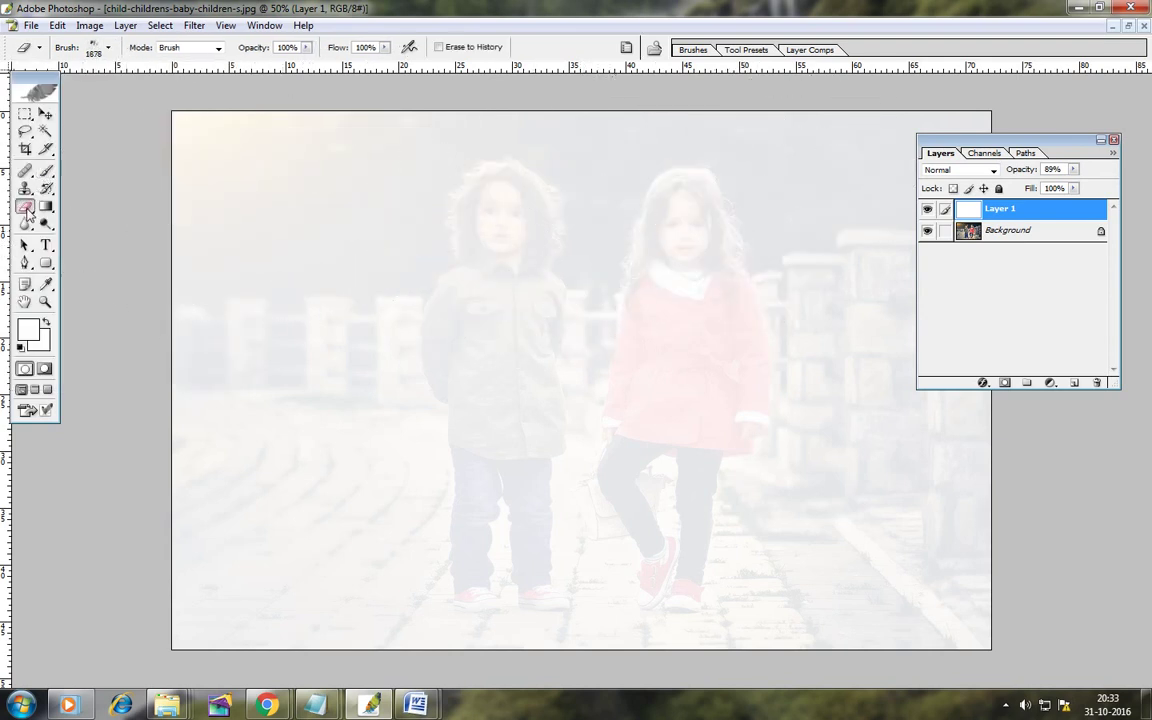
click(107, 48)
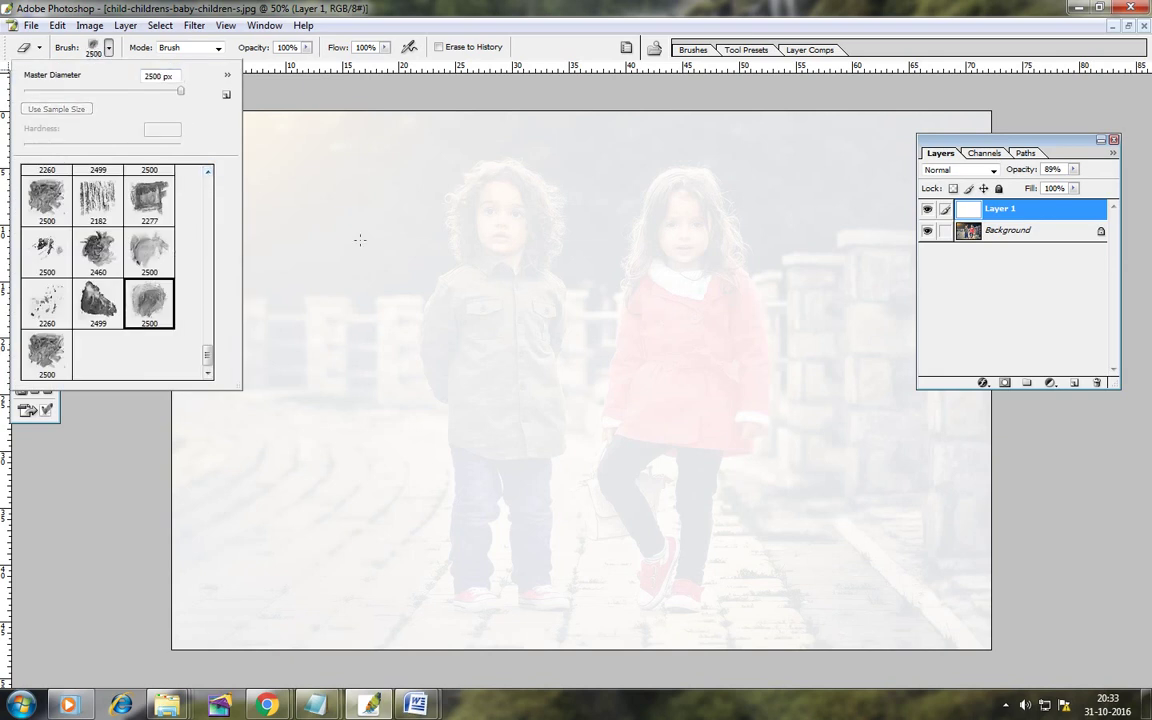
drag(170, 95, 172, 93)
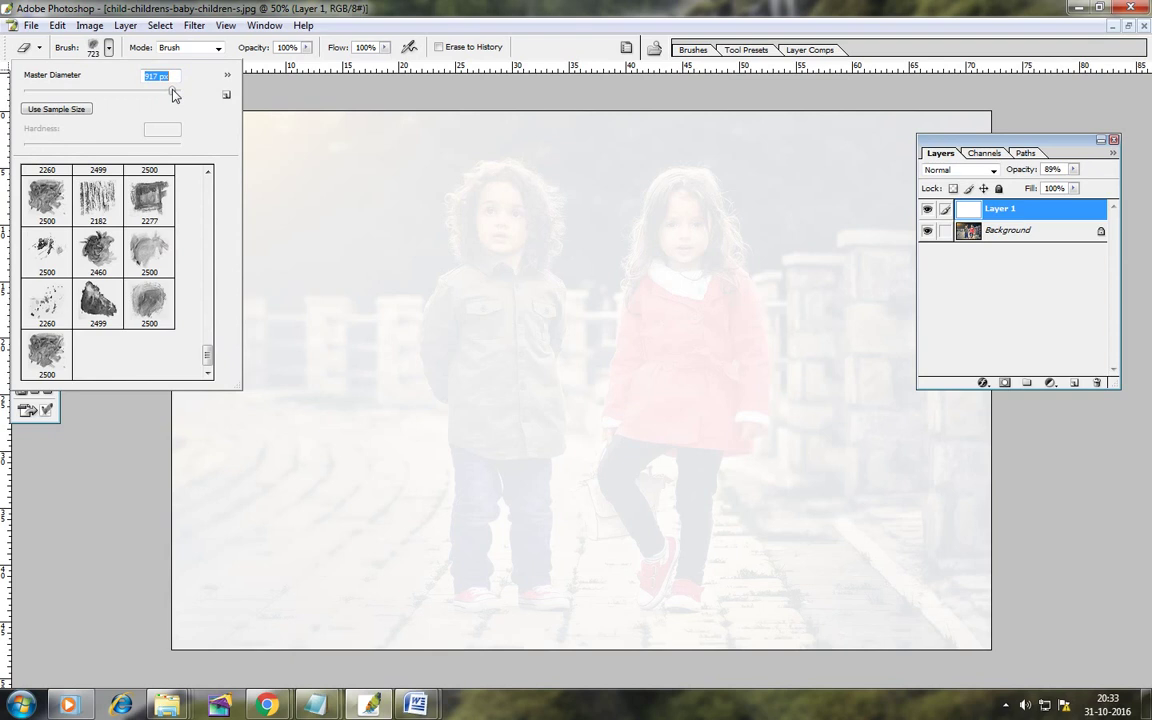
click(490, 255)
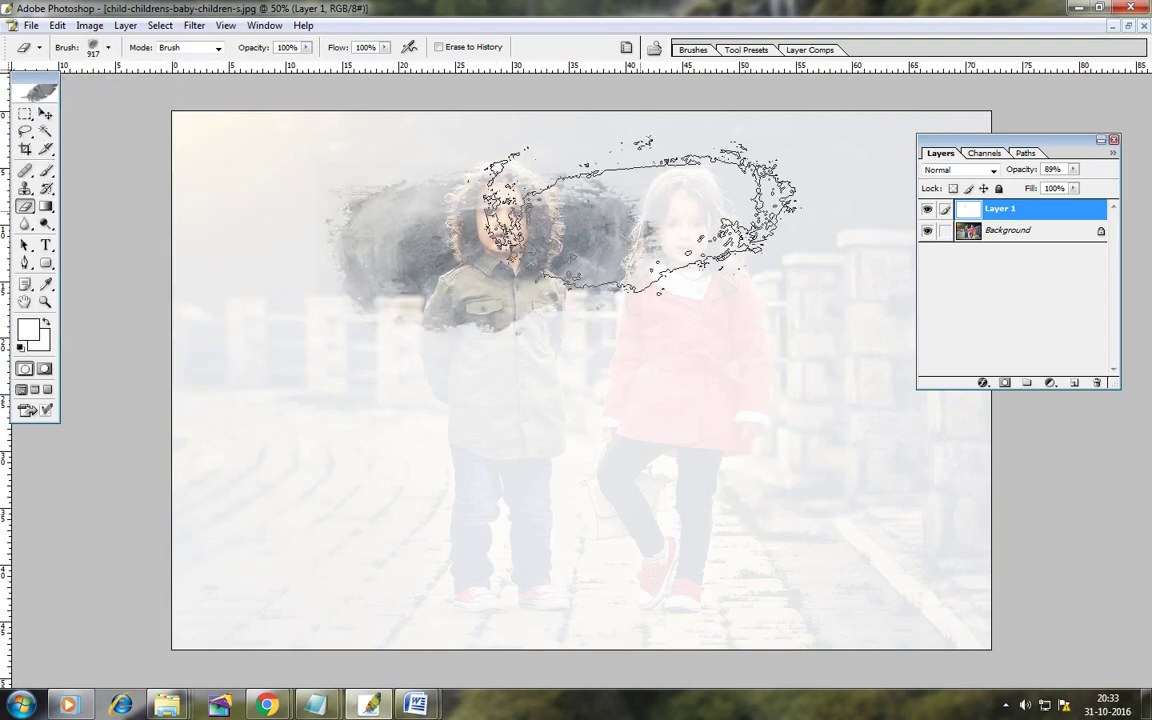
mouse_move(695, 240)
mouse_down()
mouse_move(480, 425)
mouse_move(720, 365)
mouse_move(605, 480)
mouse_move(560, 200)
mouse_move(410, 62)
mouse_up()
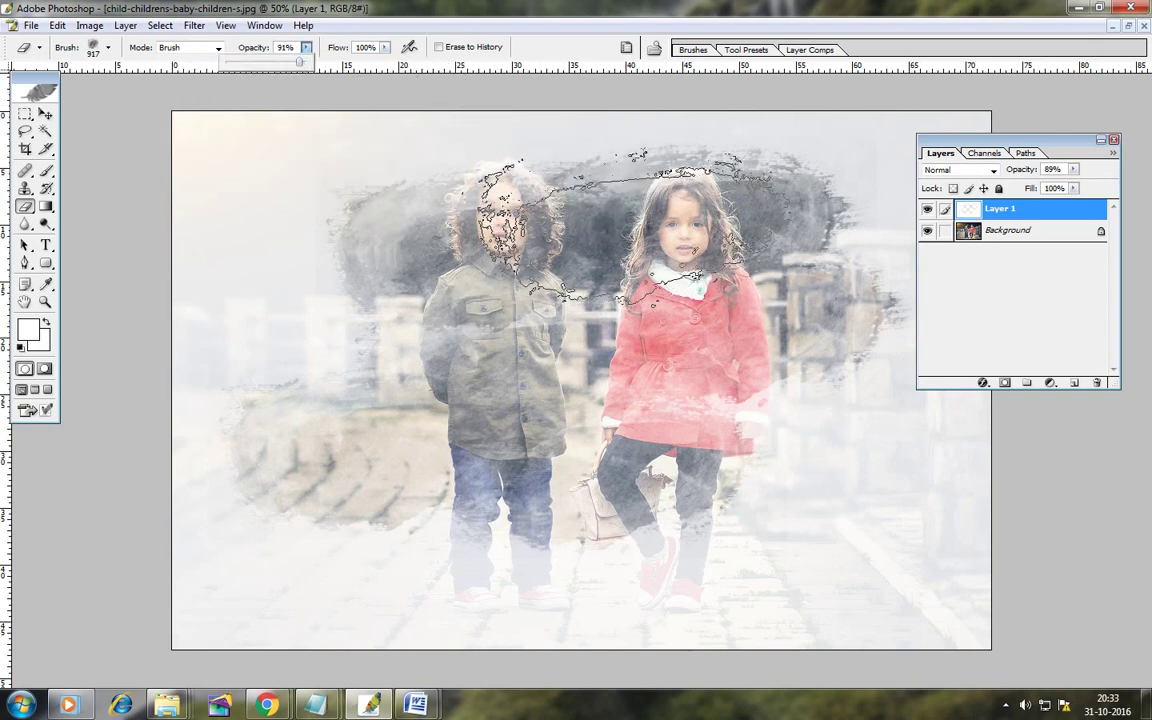
drag(610, 225, 580, 235)
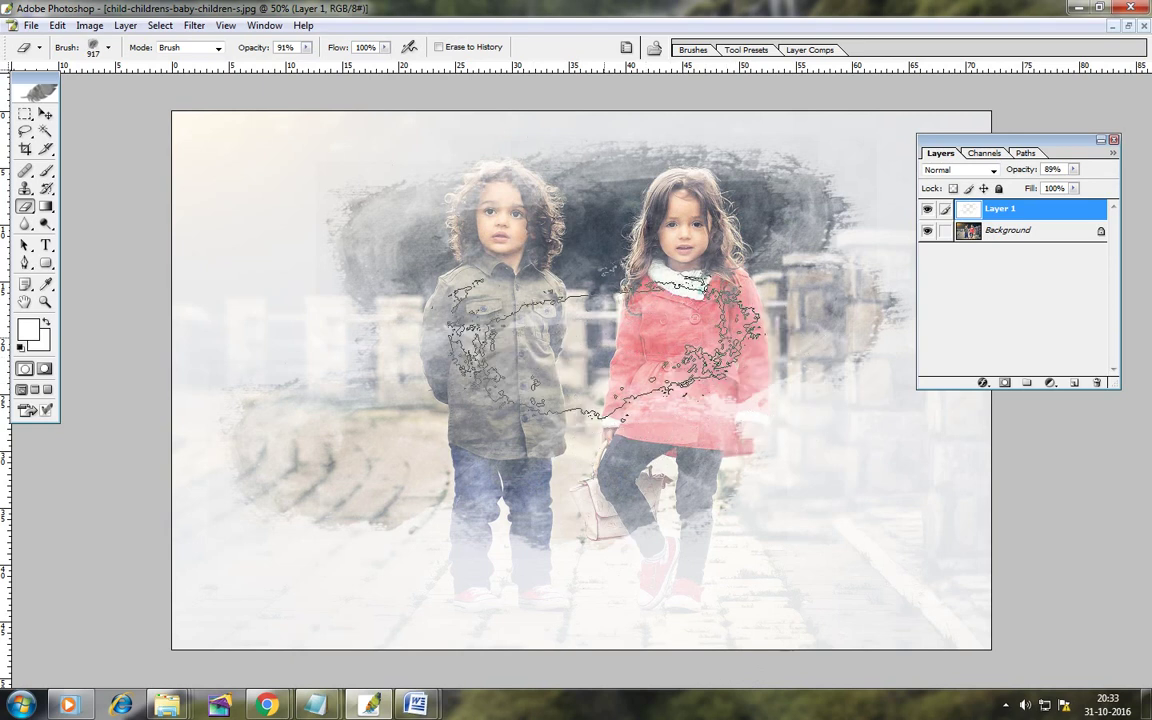
mouse_move(600, 350)
mouse_down()
mouse_move(728, 480)
mouse_move(715, 466)
mouse_move(717, 418)
mouse_move(433, 510)
mouse_move(483, 530)
mouse_move(457, 520)
mouse_move(850, 437)
mouse_move(193, 231)
mouse_move(545, 193)
mouse_move(532, 211)
mouse_move(579, 206)
mouse_move(605, 190)
mouse_move(545, 85)
mouse_move(590, 100)
mouse_move(595, 127)
mouse_up()
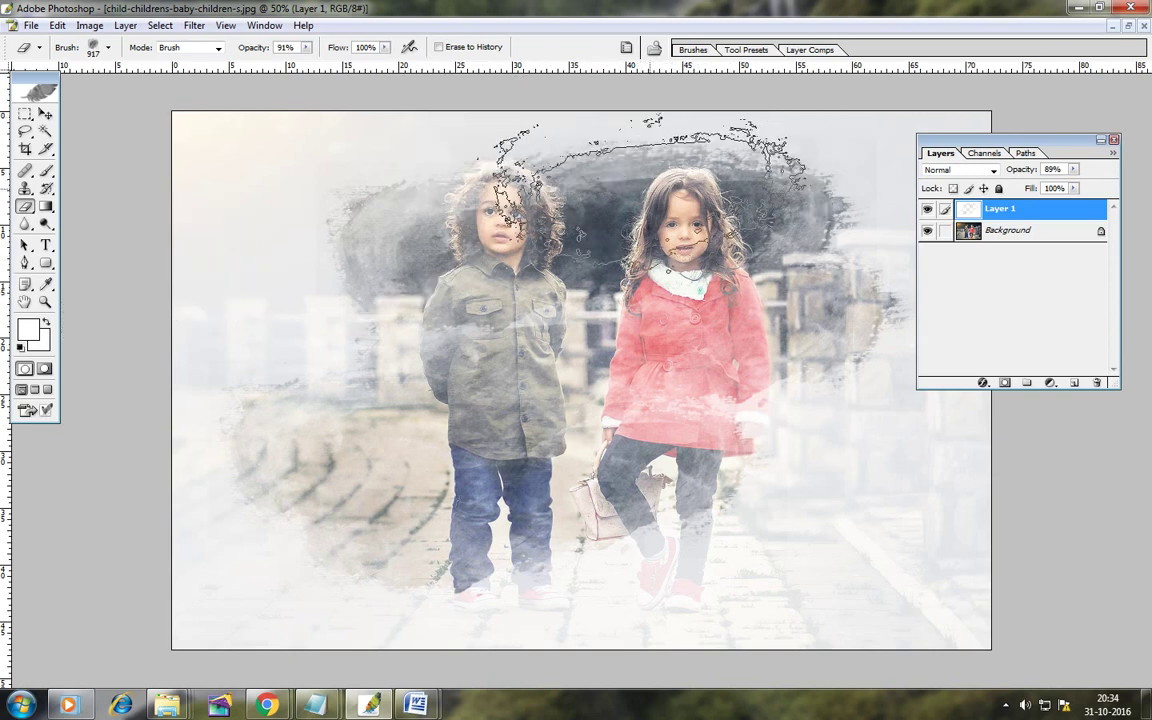
- Resize the eraser brush to 486 px and reselect the Eraser tool
click(109, 49)
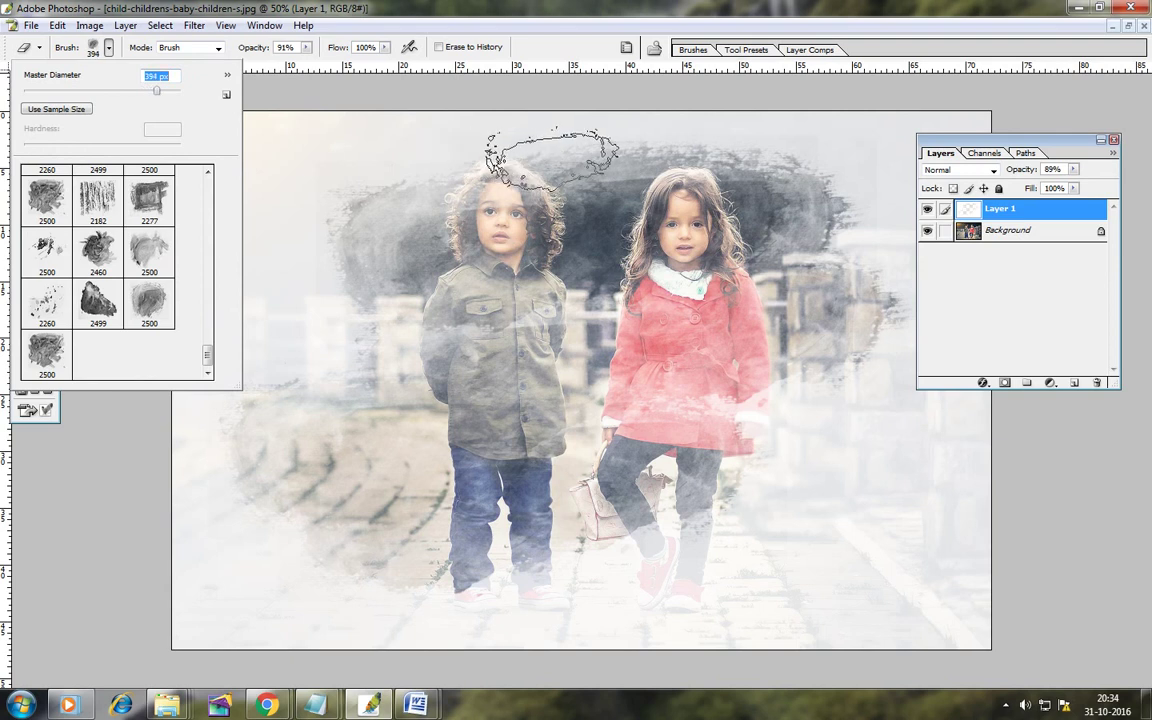
drag(165, 95, 168, 95)
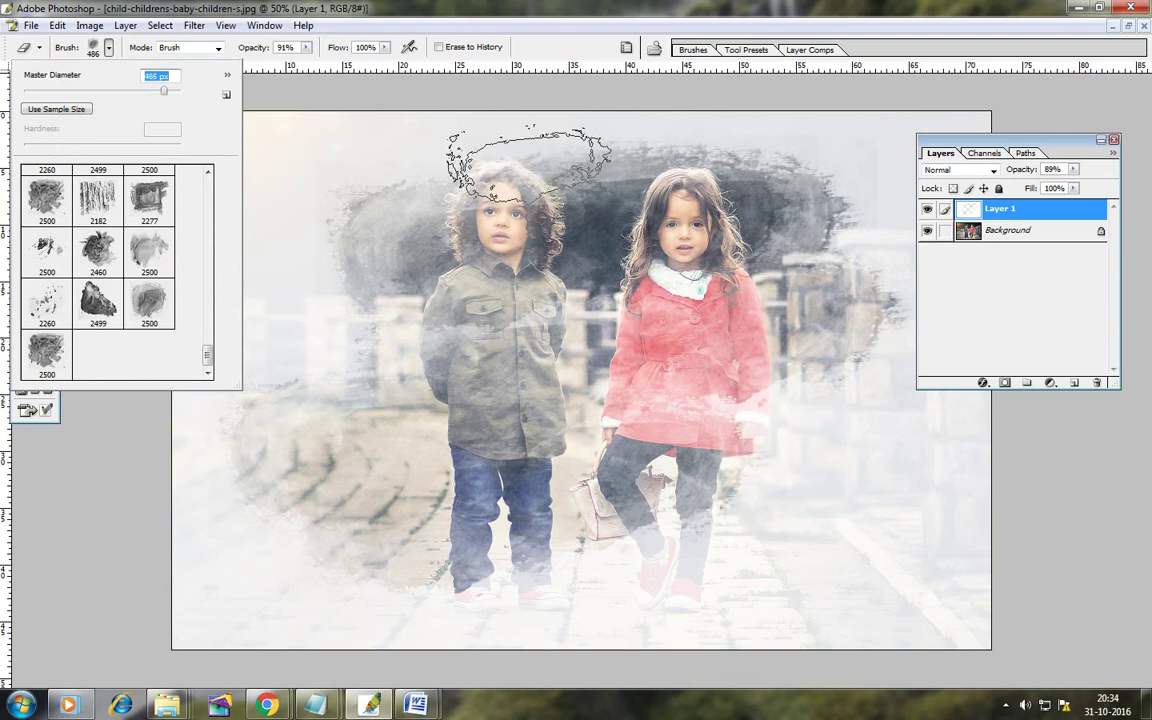
click(530, 160)
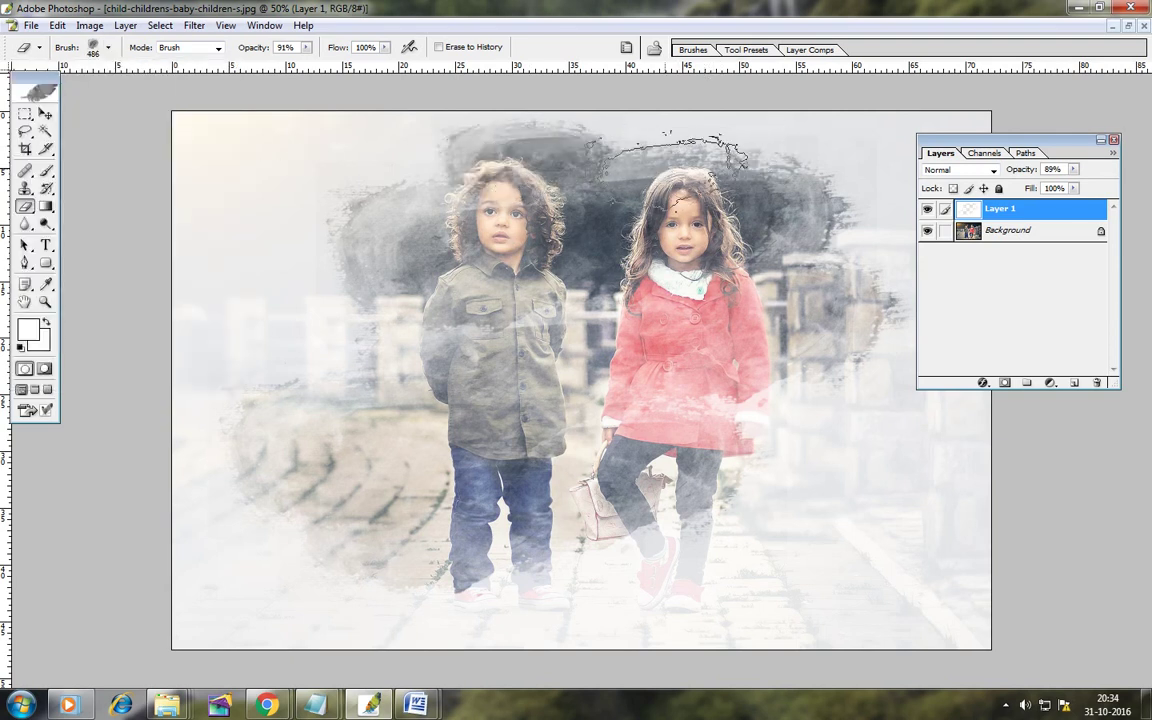
click(44, 116)
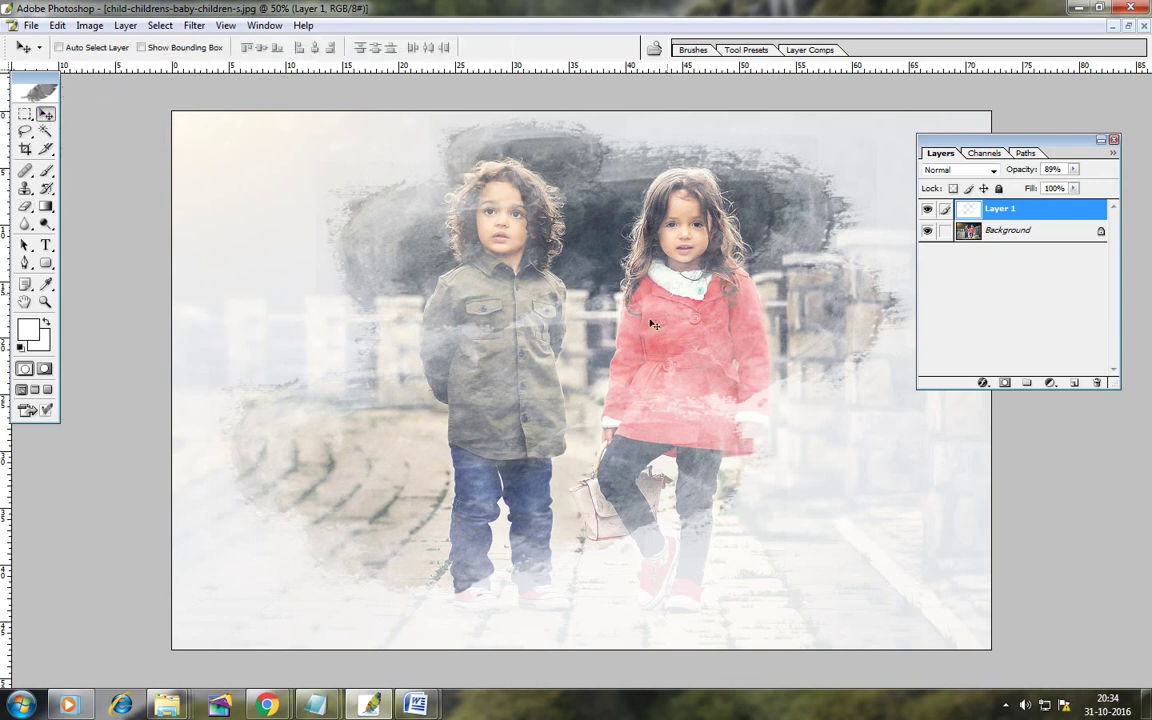
click(47, 172)
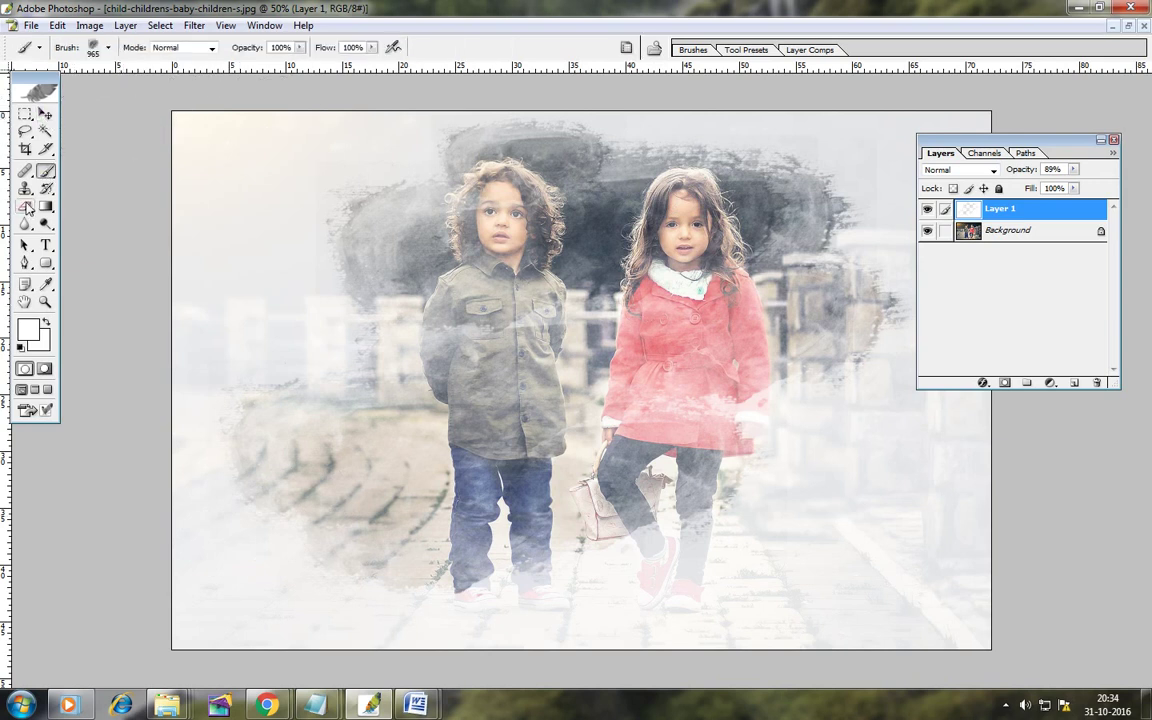
click(27, 207)
click(108, 48)
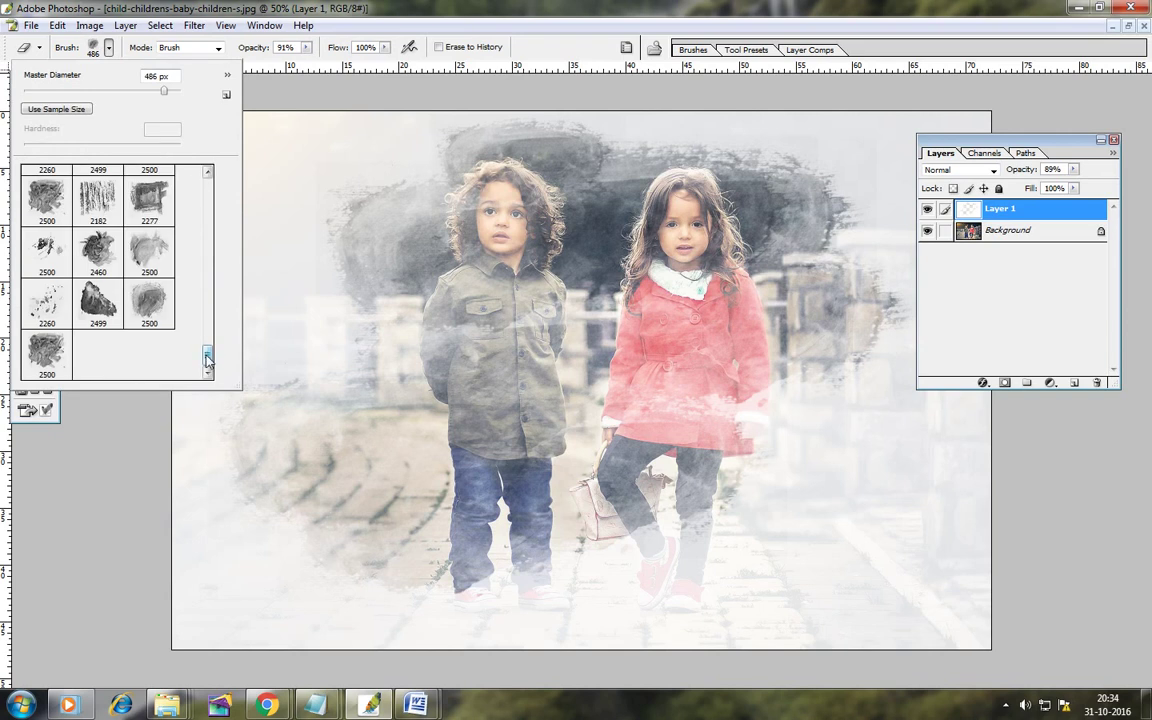
- Stamp 1411 px splatter-brush eraser marks around the children, then hide panels to preview
drag(207, 360, 208, 343)
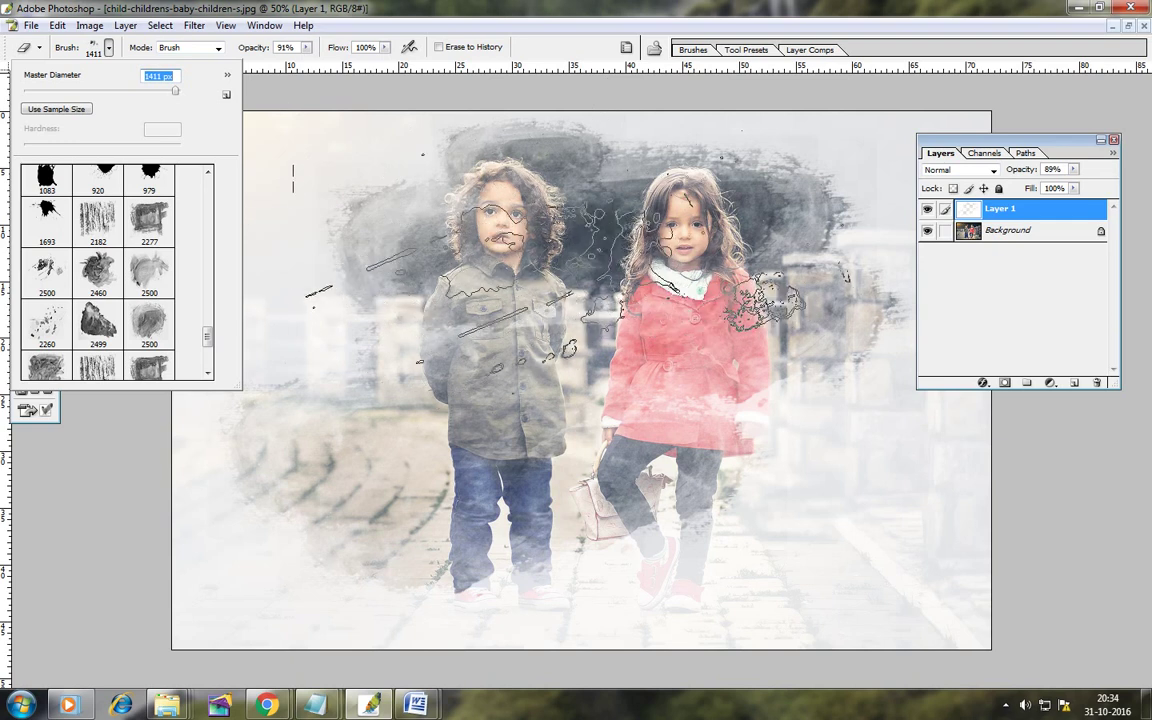
key(Return)
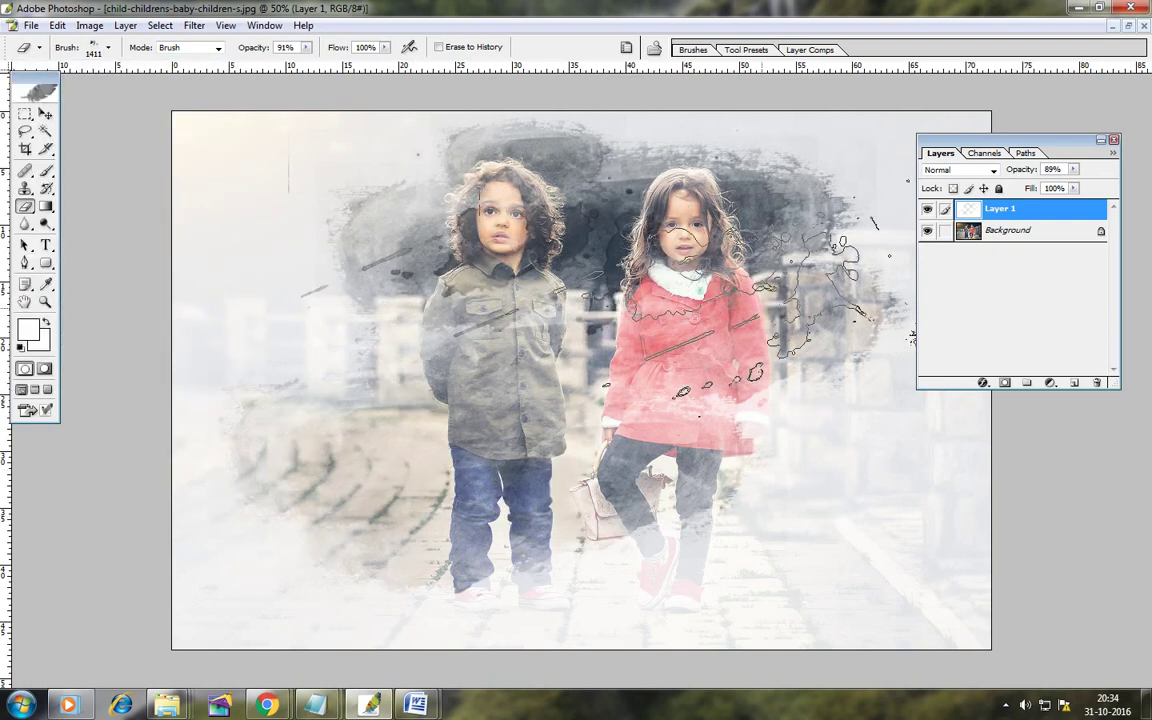
click(725, 285)
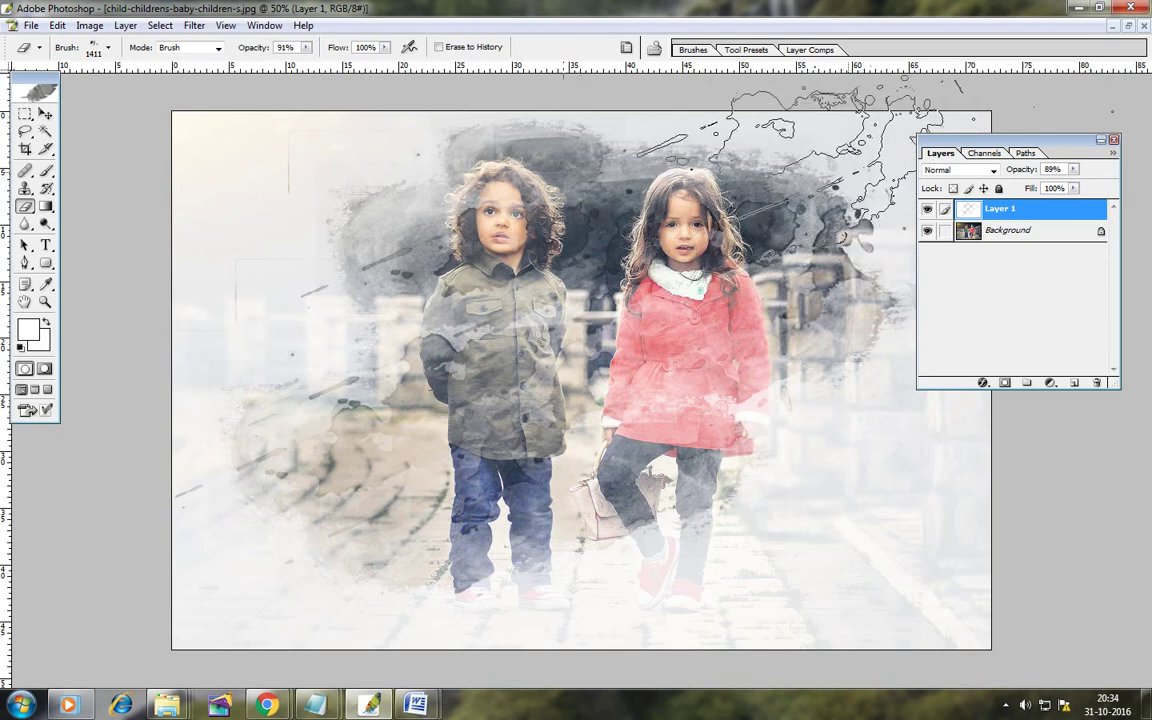
click(750, 140)
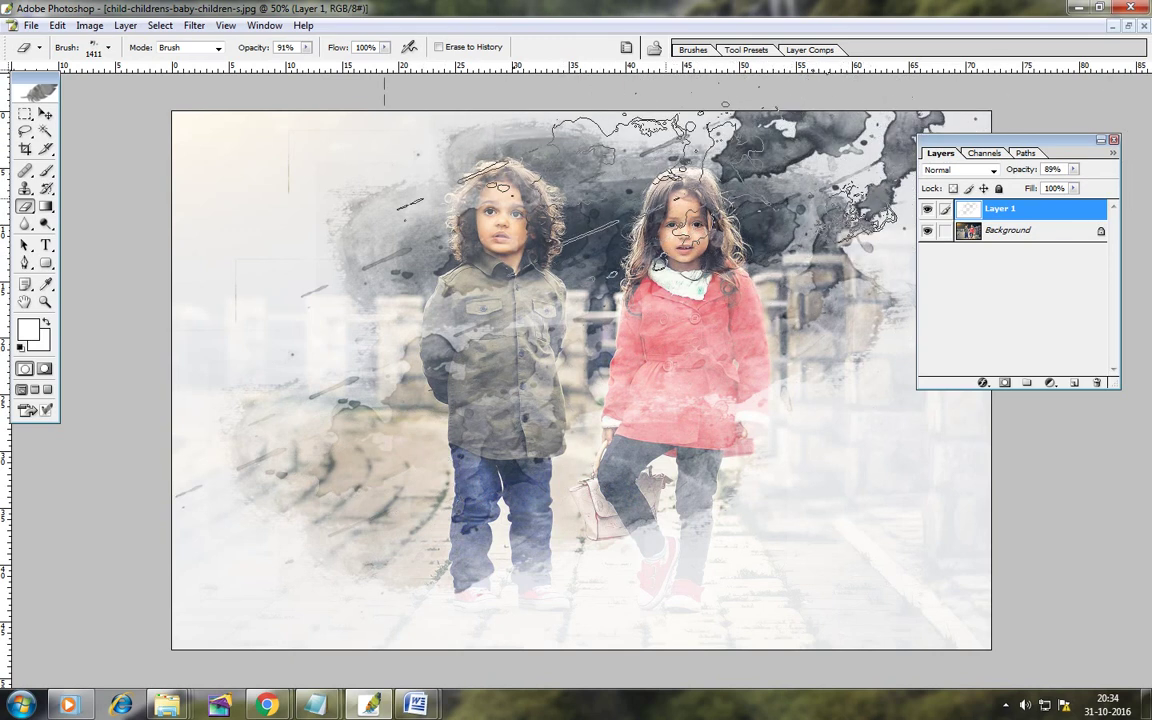
click(665, 190)
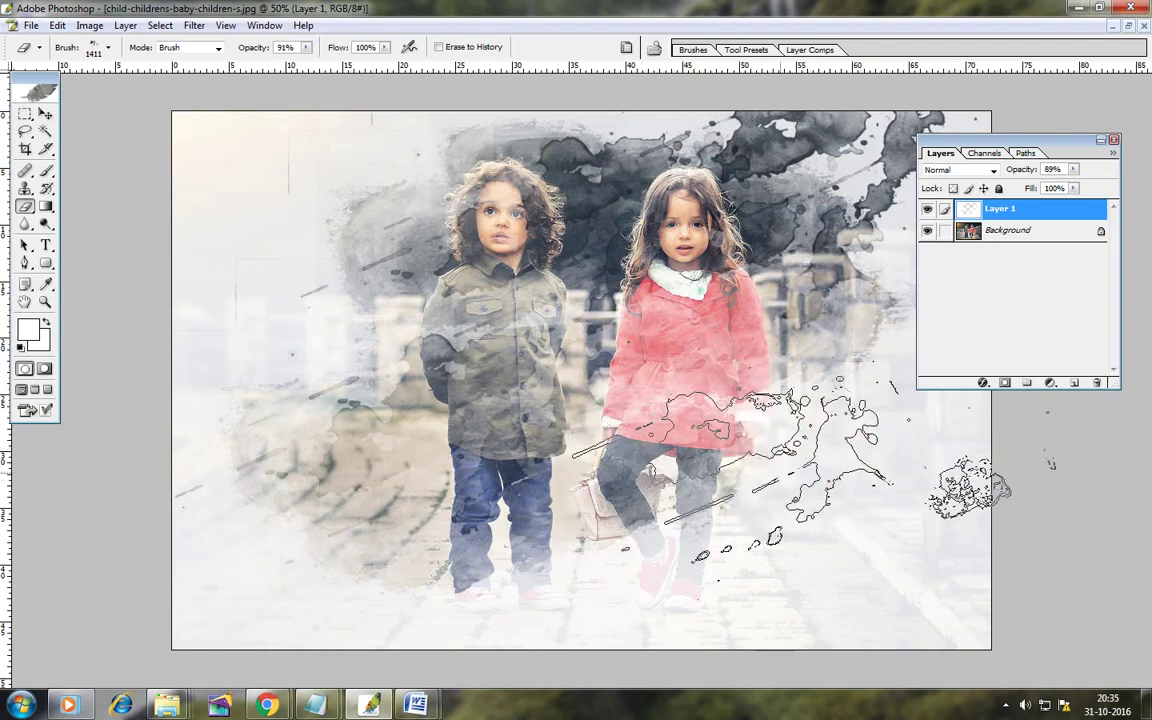
click(775, 460)
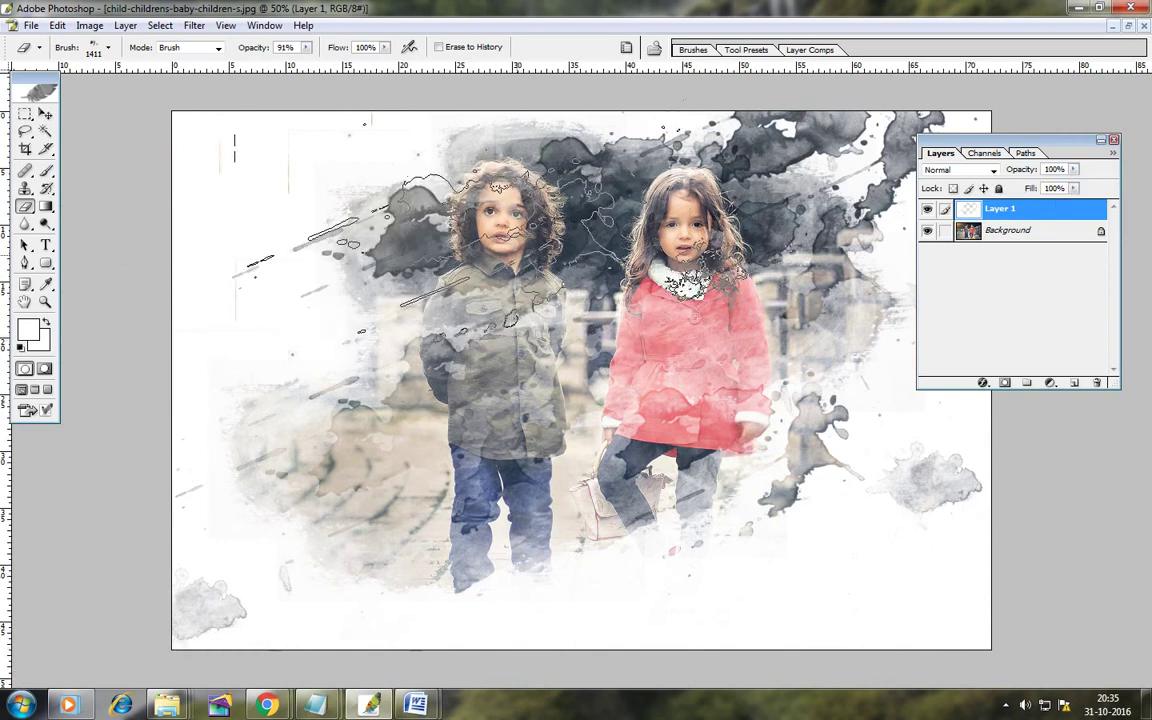
key(Tab)
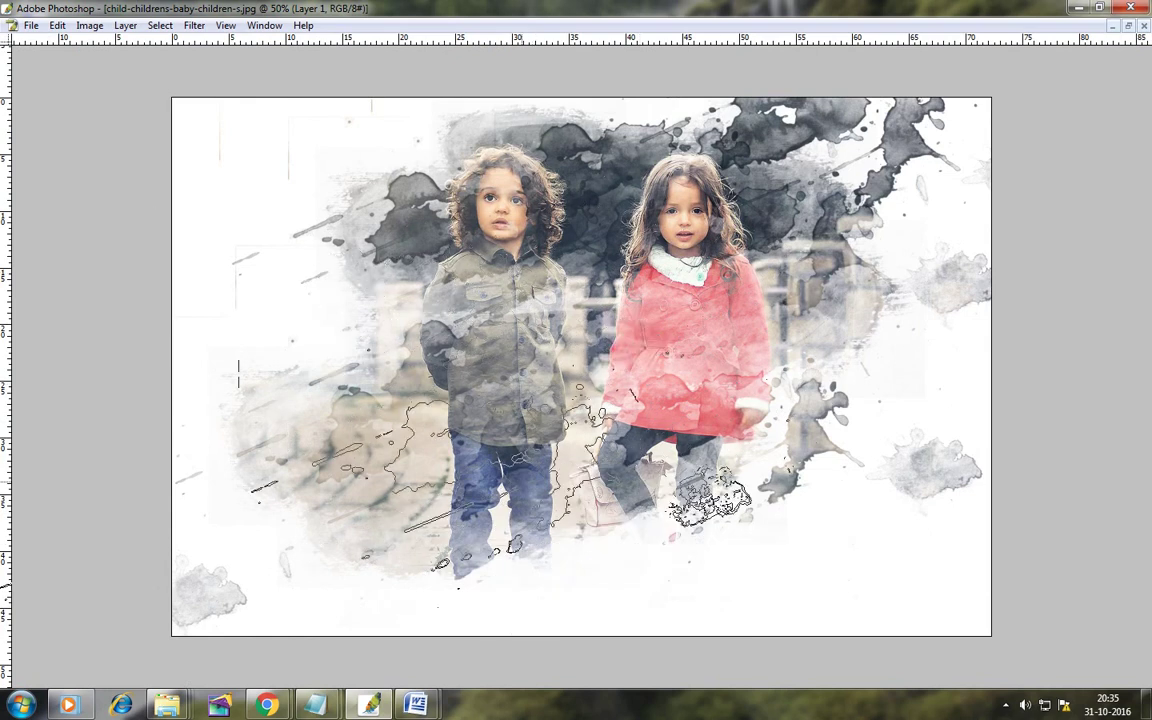
- Raise the Background photo's contrast to +31 with Brightness/Contrast
key(Tab)
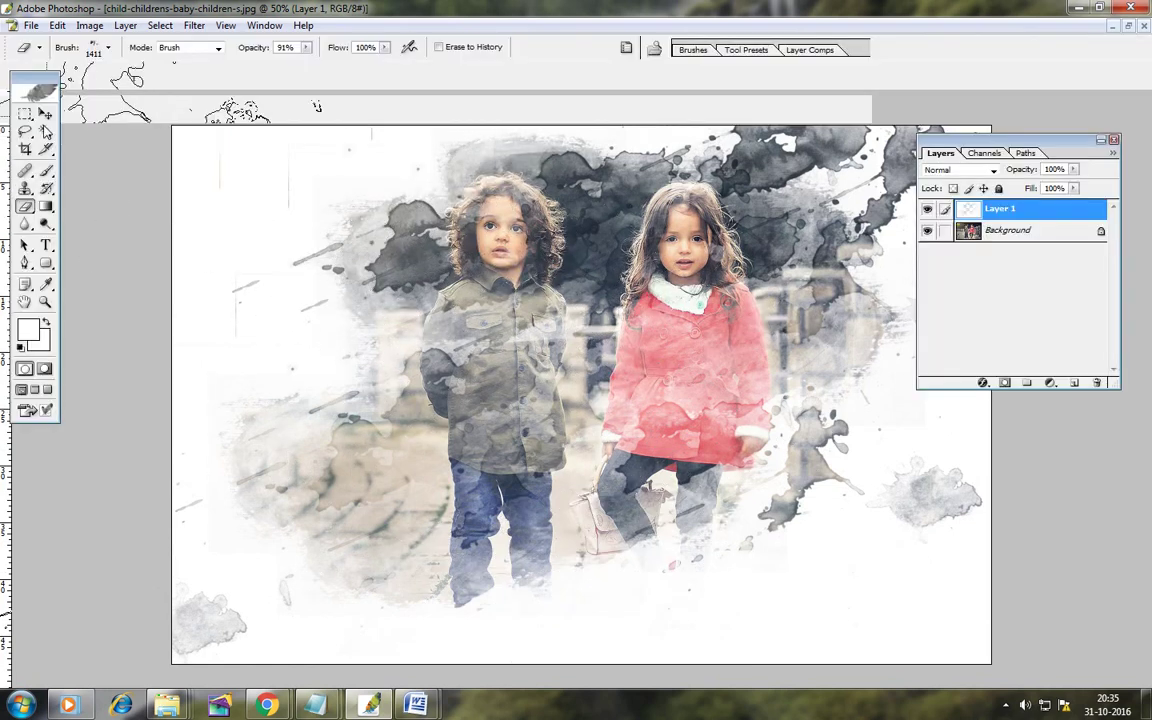
click(46, 114)
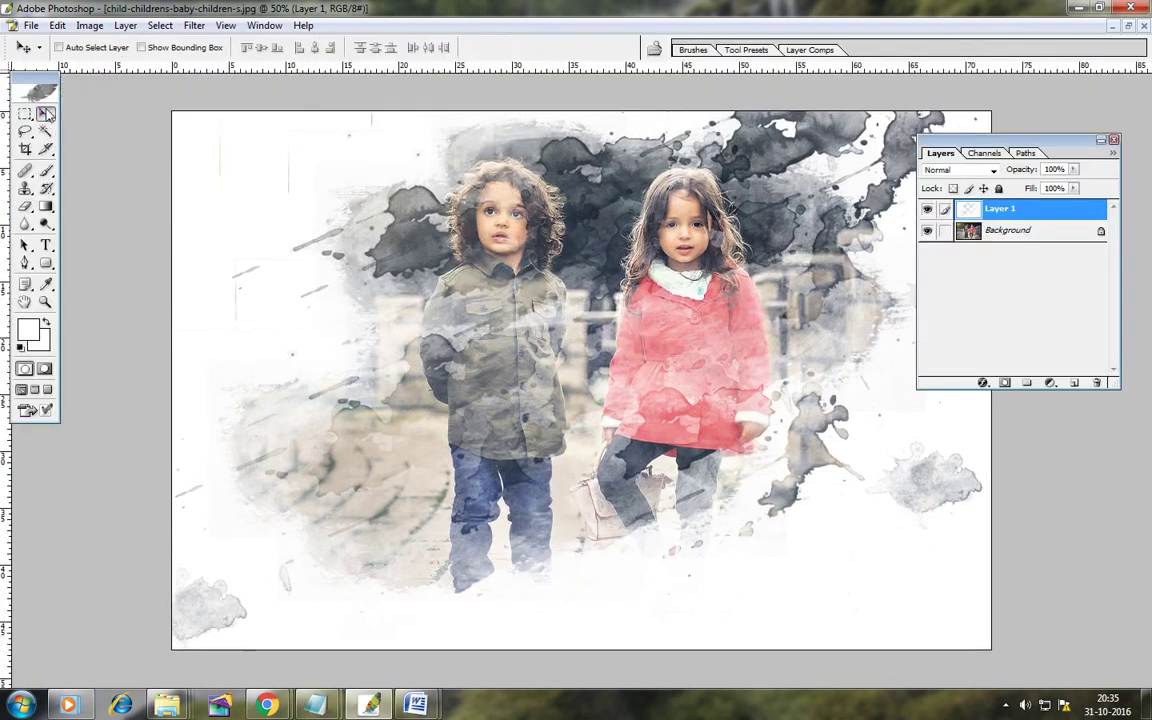
click(1001, 232)
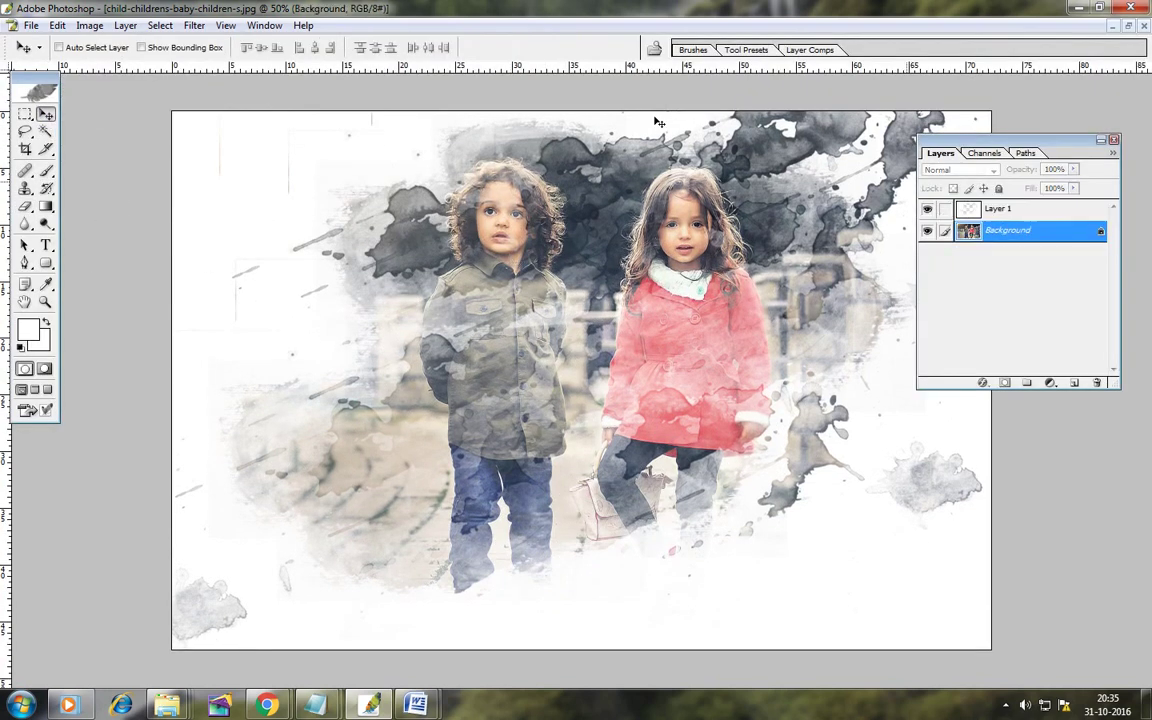
click(89, 25)
mouse_move(126, 68)
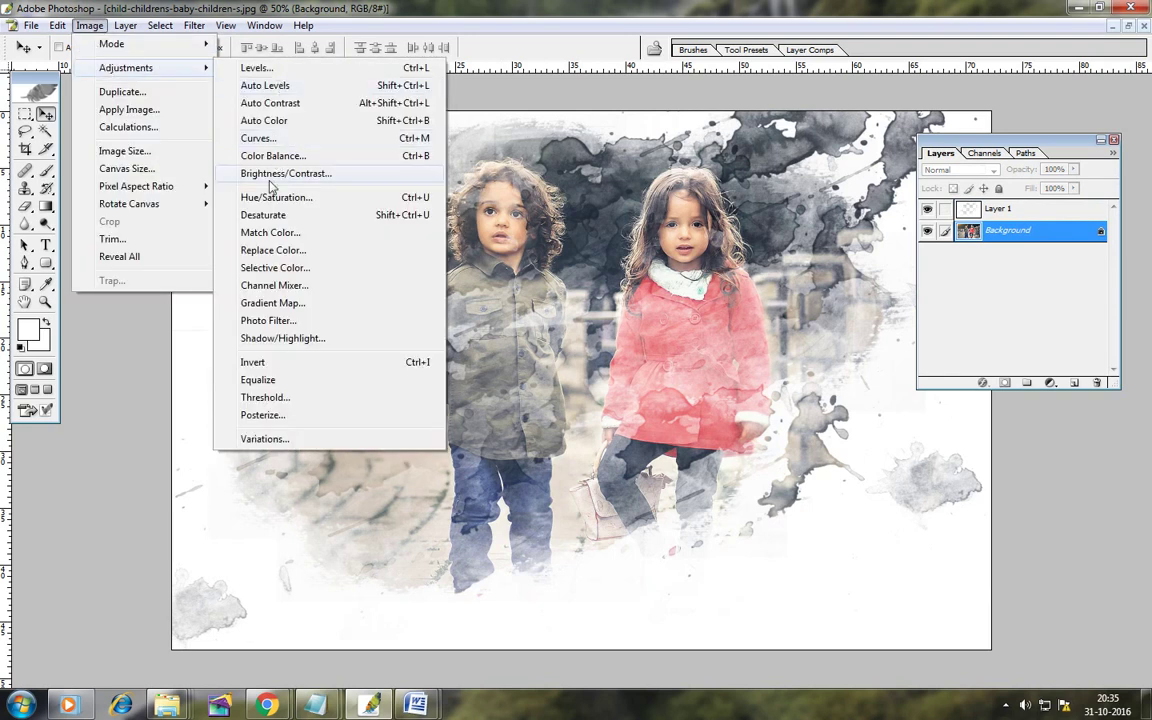
click(272, 175)
drag(918, 97, 953, 97)
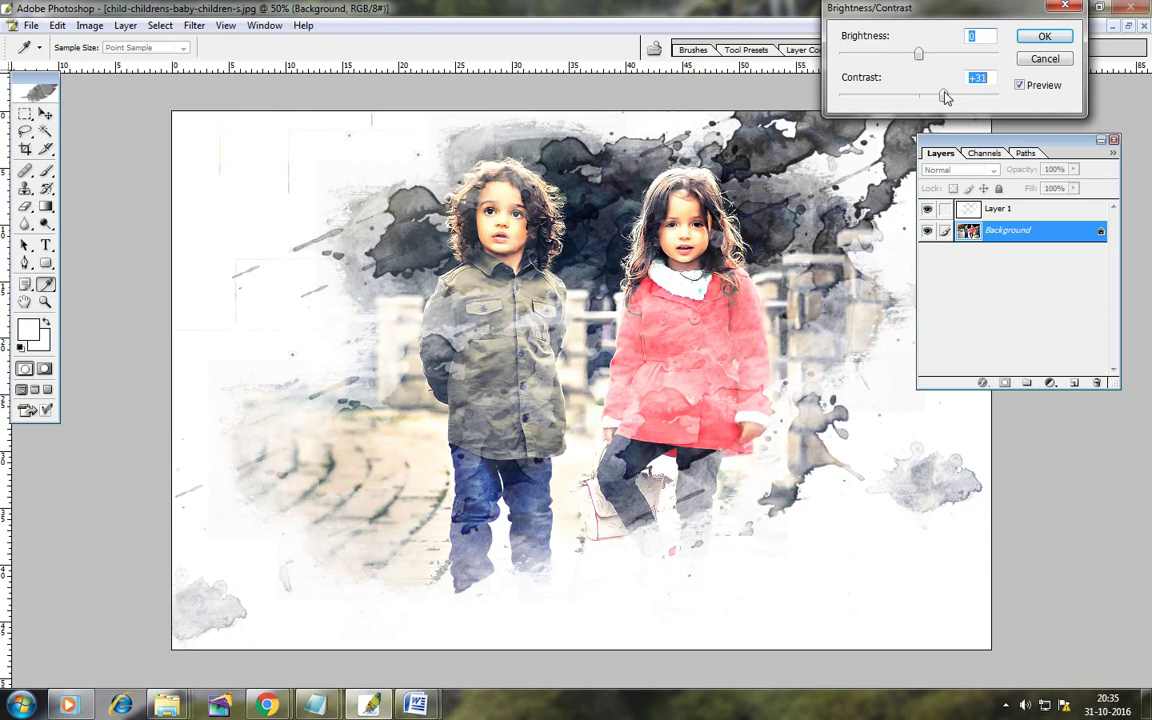
click(1038, 86)
click(1040, 37)
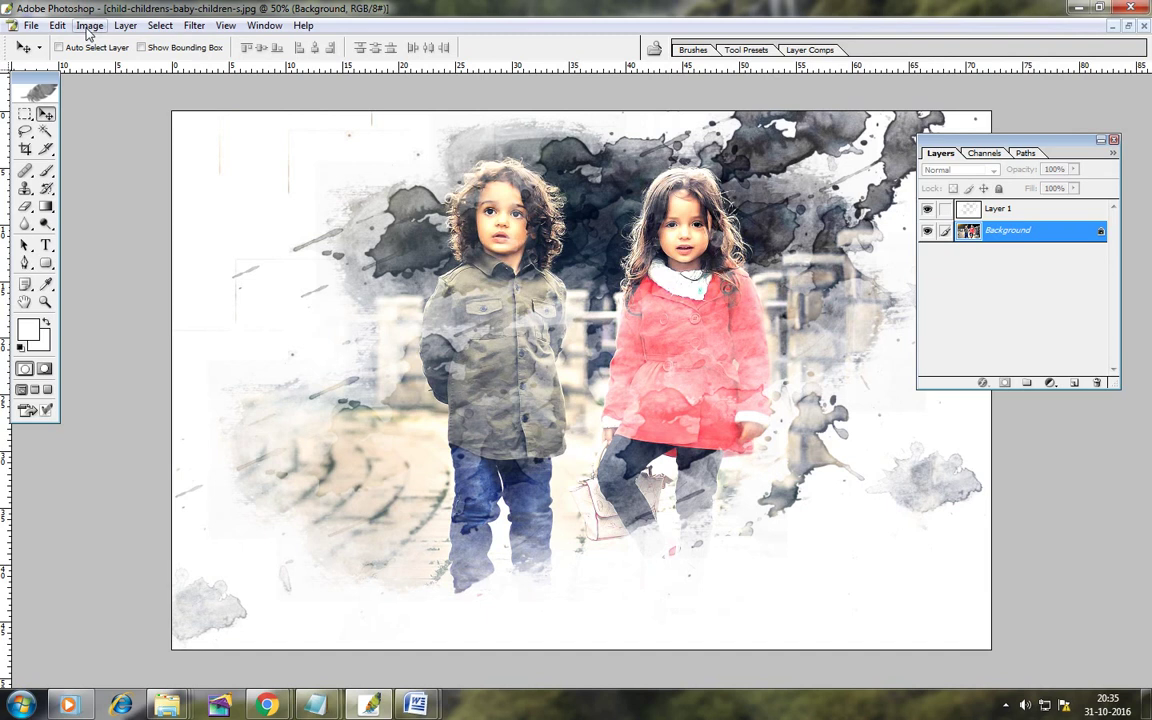
- Lower the photo's saturation to -37 with Hue/Saturation
click(88, 27)
mouse_move(126, 68)
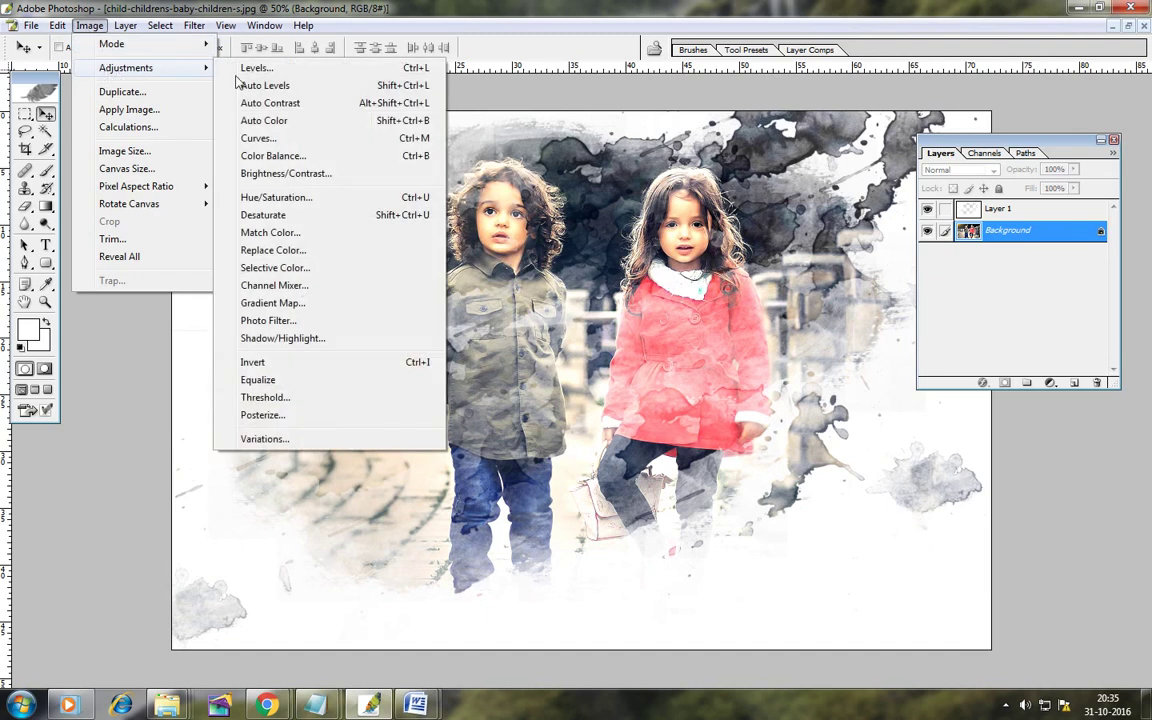
click(275, 197)
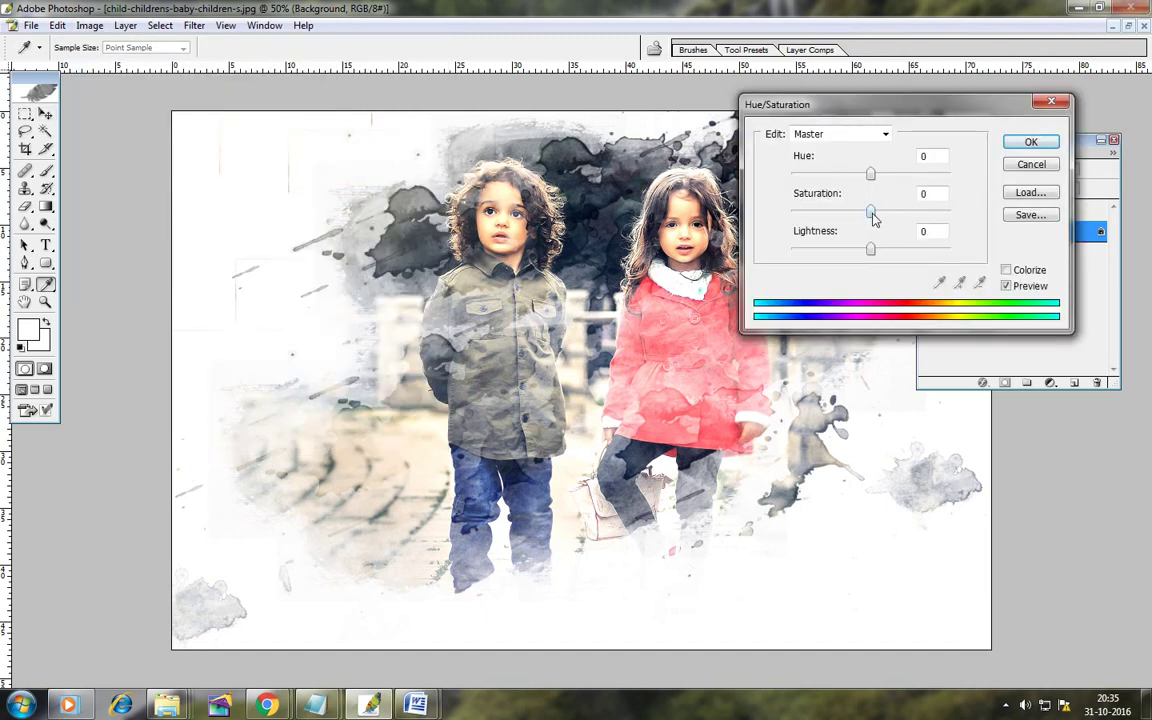
drag(871, 213, 844, 220)
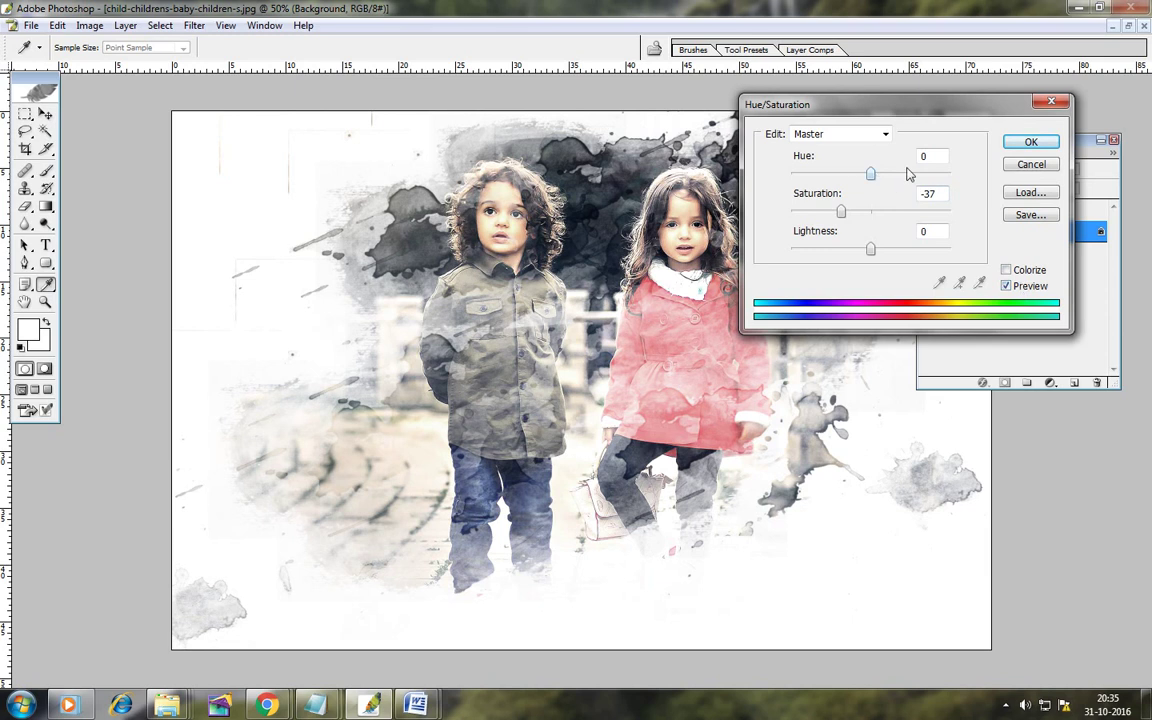
click(1028, 144)
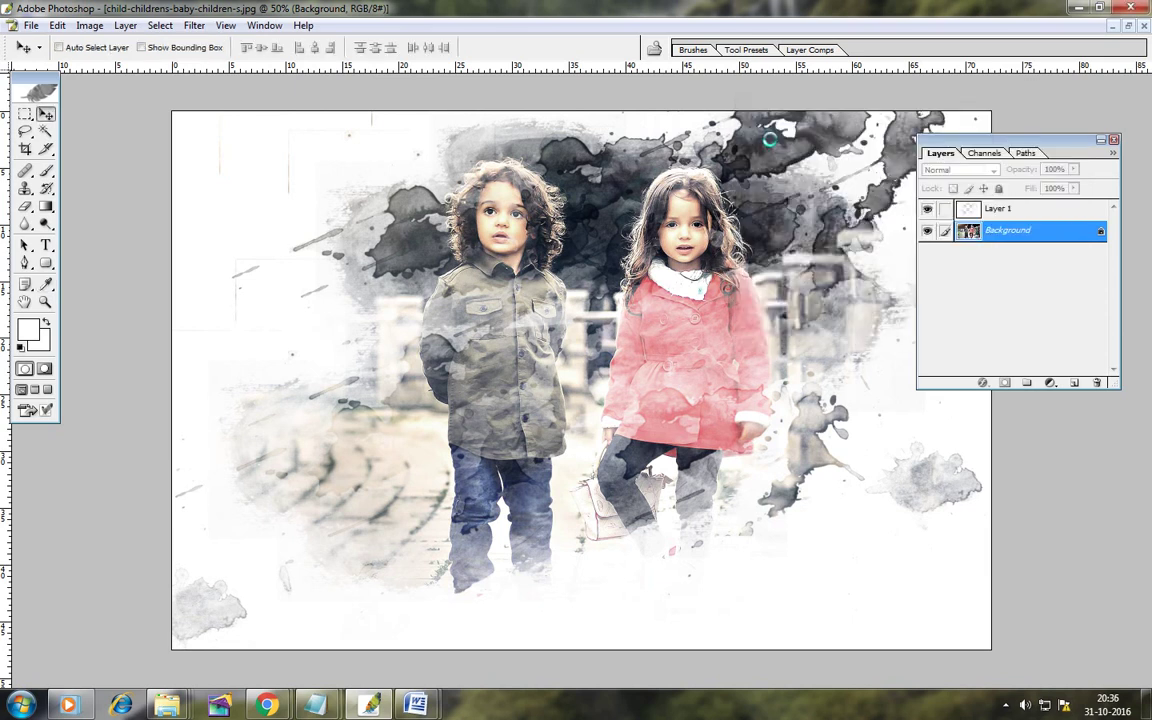
- Save the image as a JPEG named water-color at Maximum quality
click(30, 25)
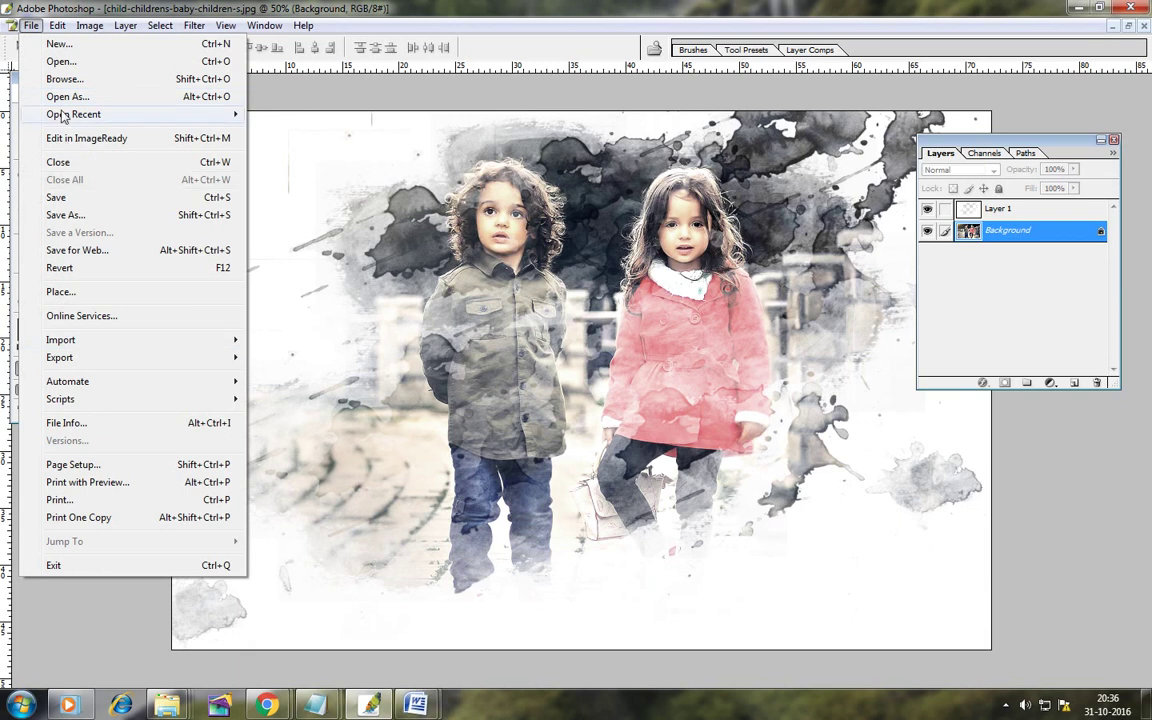
click(66, 215)
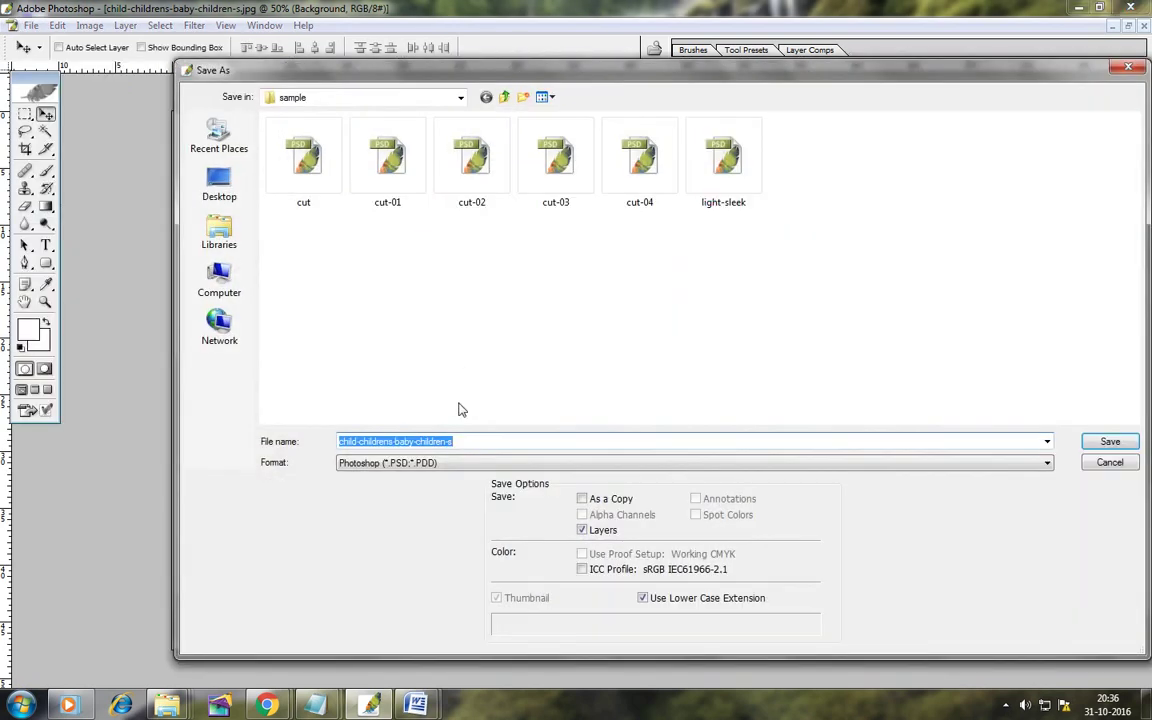
text(water-color)
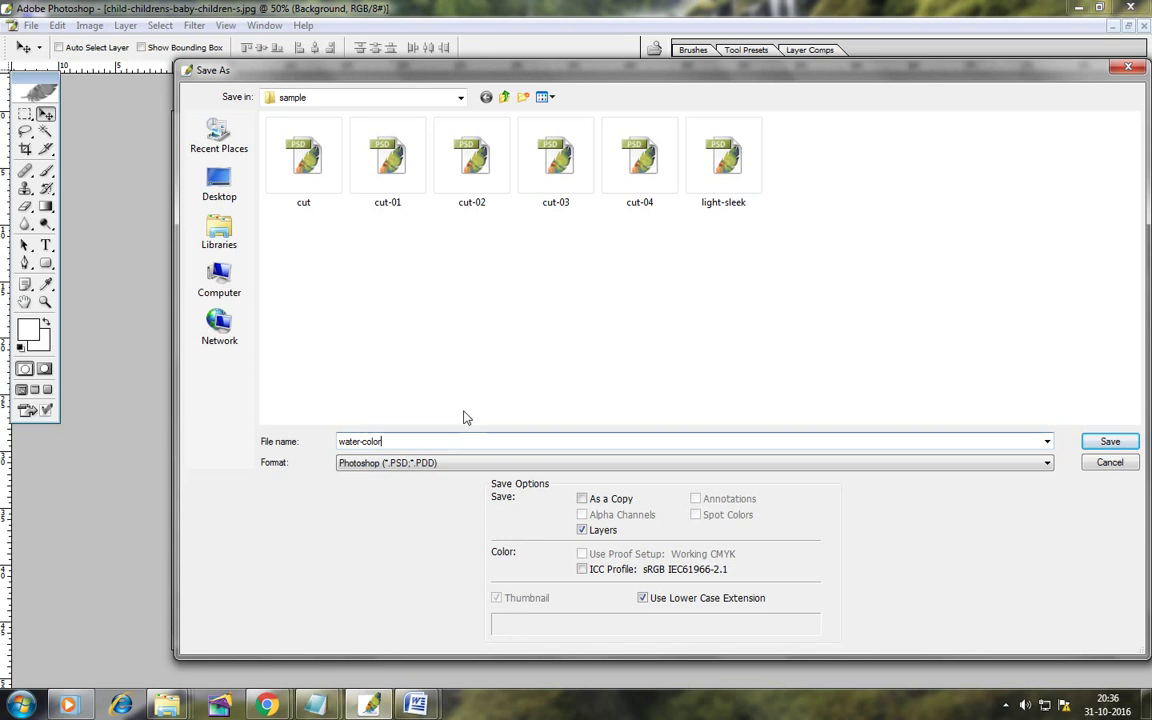
click(413, 463)
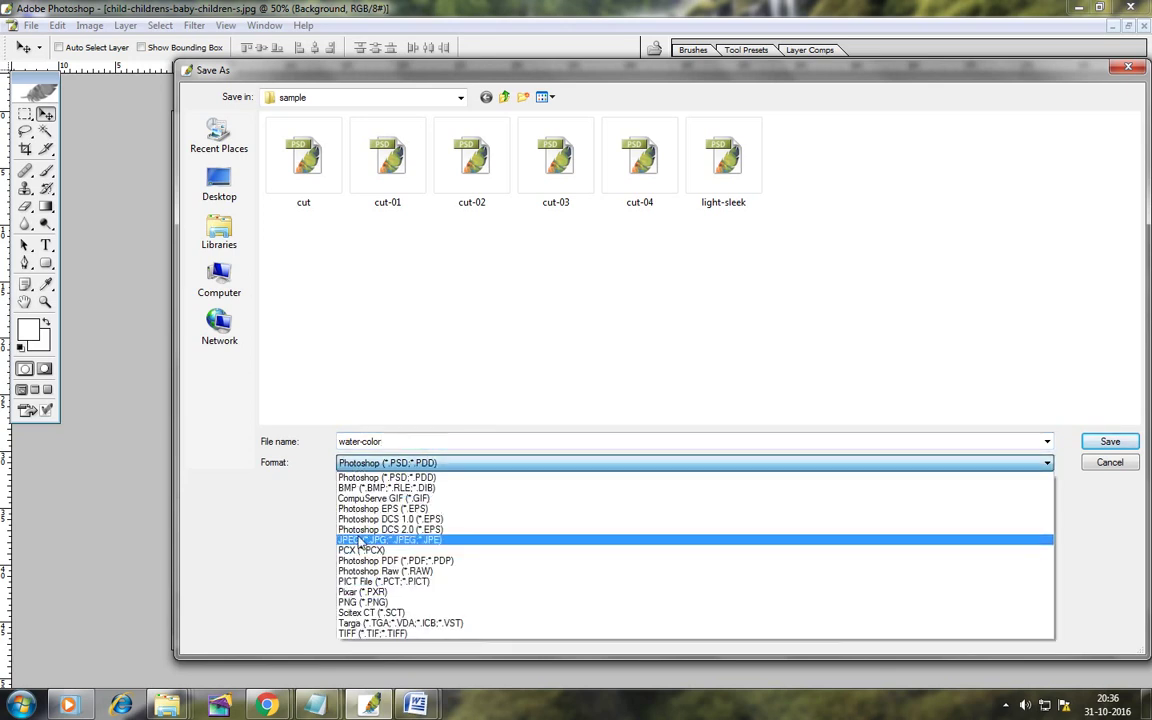
click(420, 515)
click(1108, 442)
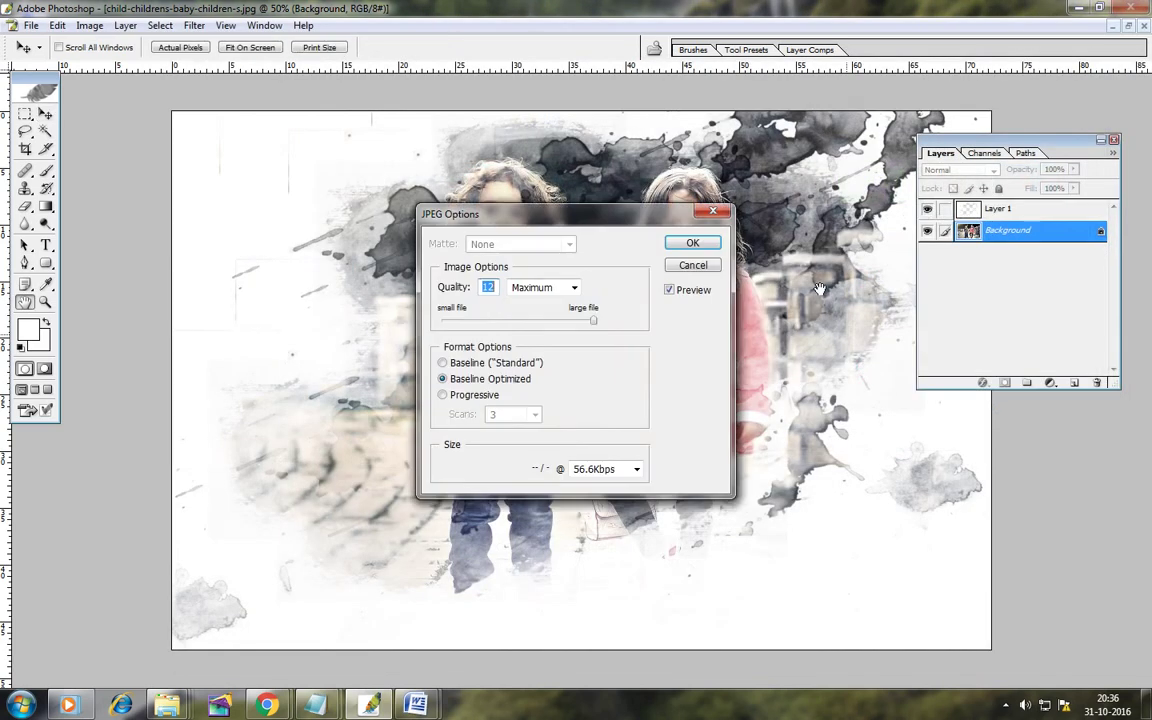
click(692, 244)
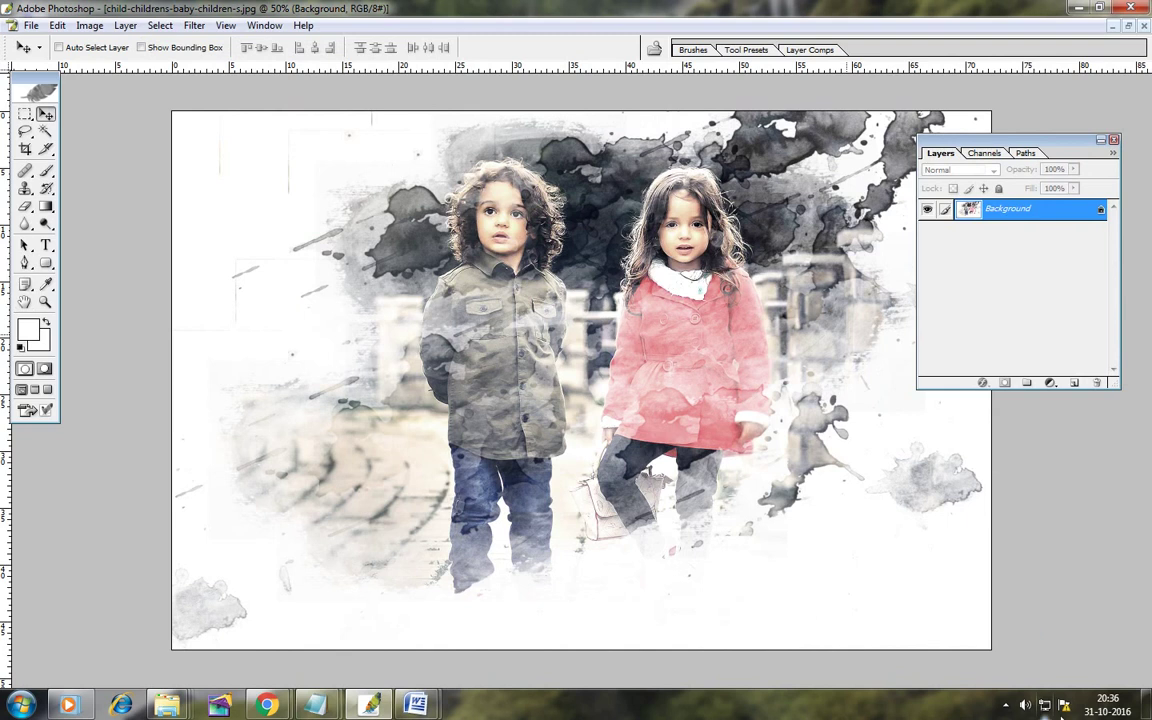
click(1007, 707)
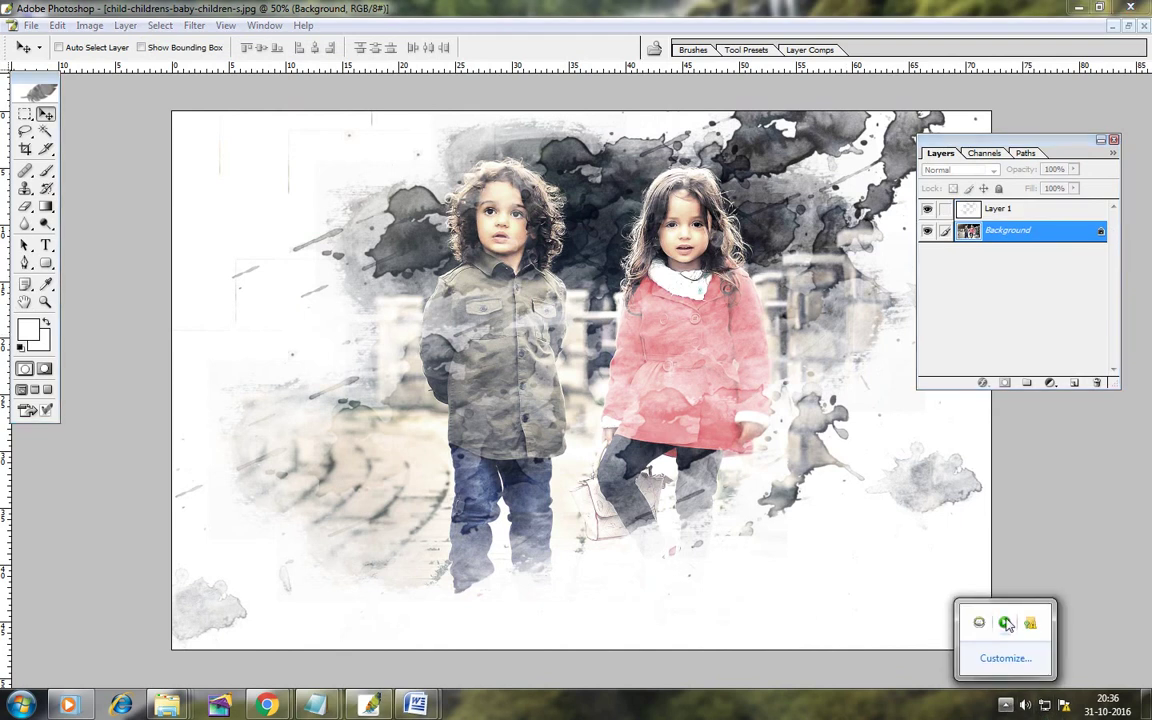